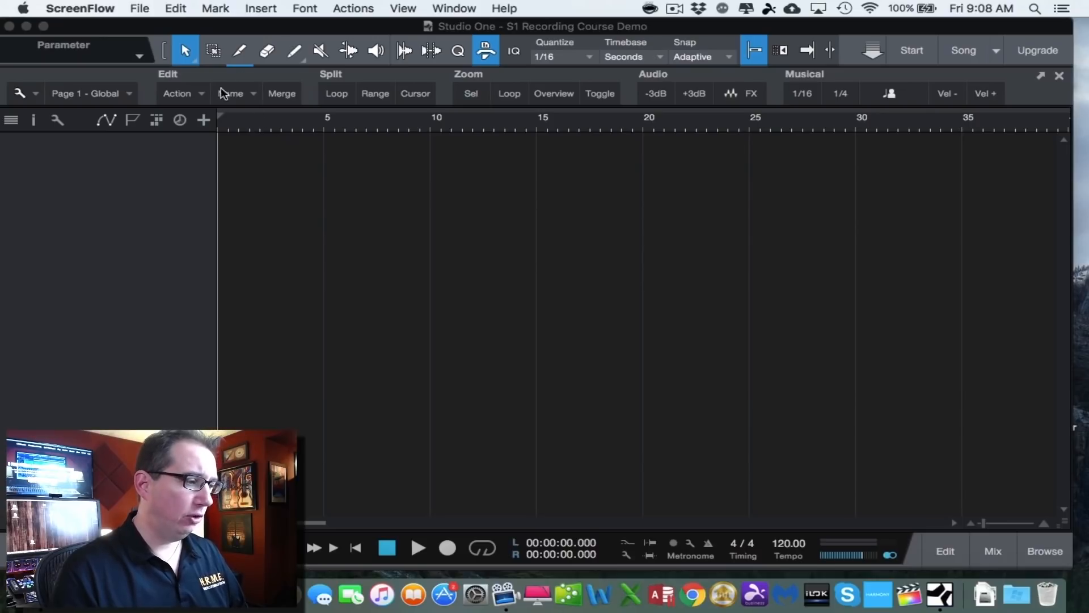
# Switch through the Range, Split and Eraser tools and return to the Arrow tool.
pyautogui.click(211, 57)
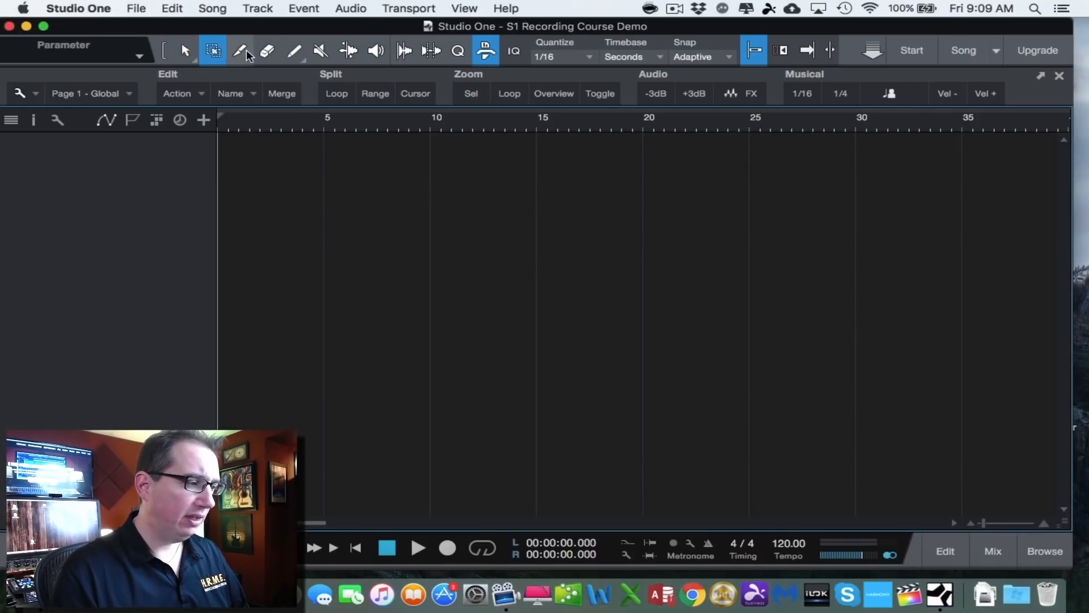
pyautogui.press('3')
pyautogui.press('4')
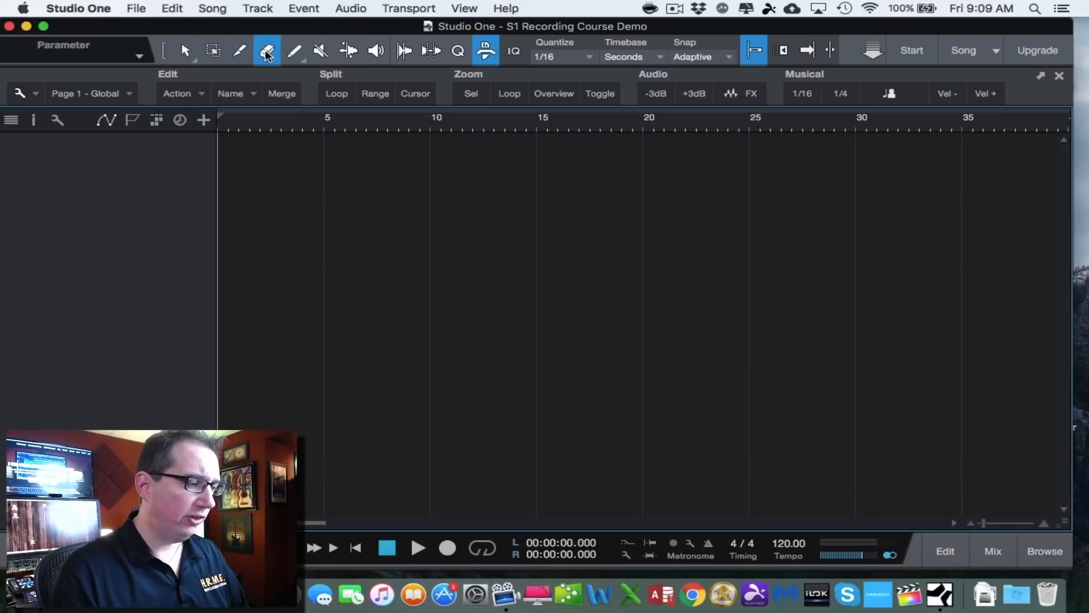
pyautogui.click(194, 61)
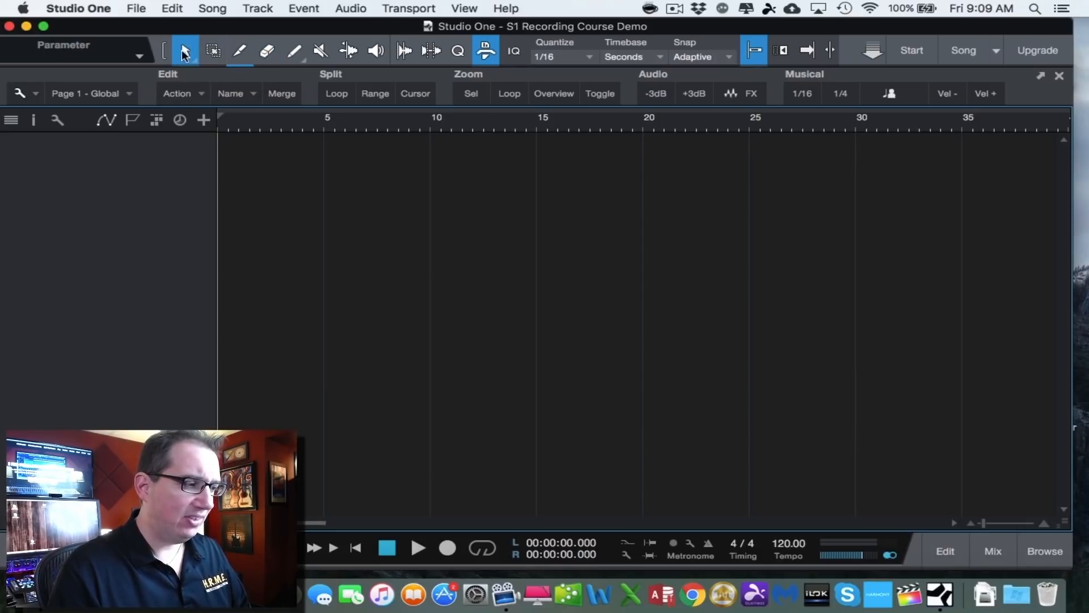
# Add the Blues drum loop "Funk-Soul_drums A1" from the loop browser to the start of a new track, and close the browser.
pyautogui.click(1047, 549)
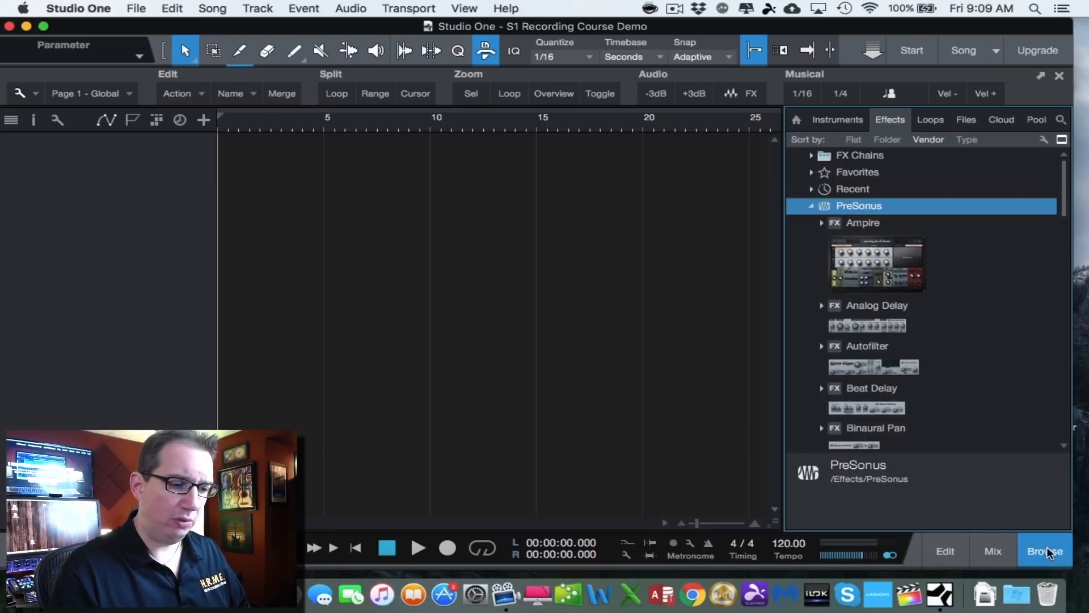
pyautogui.click(932, 120)
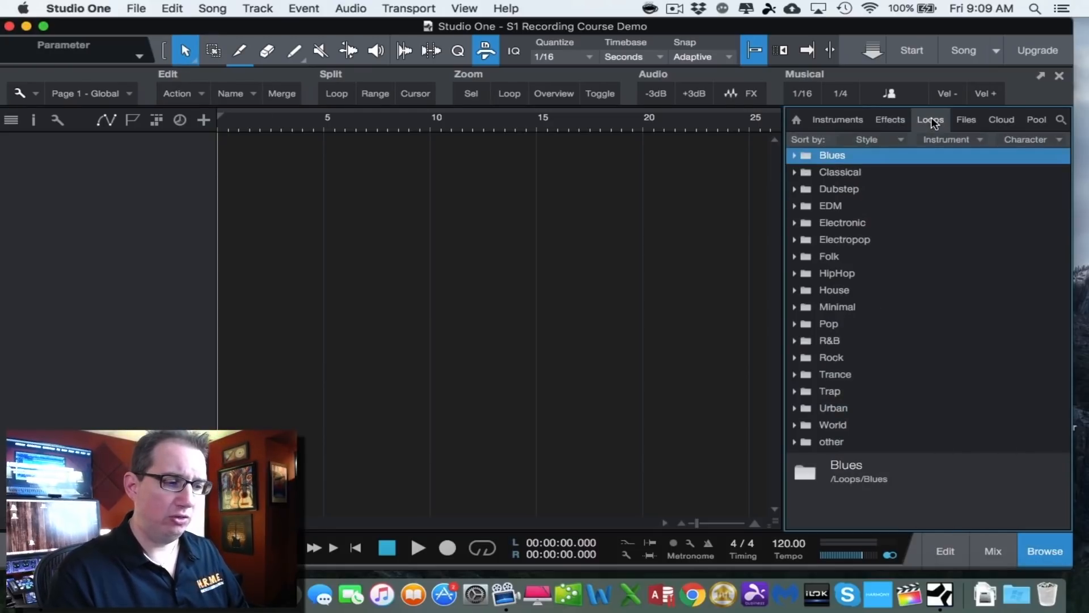
pyautogui.click(794, 157)
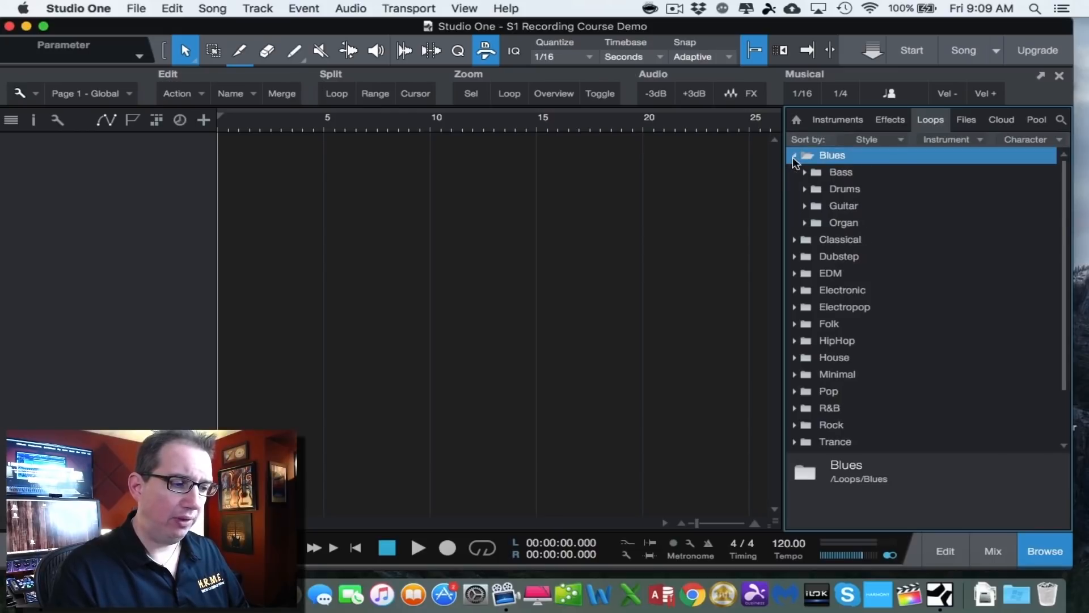
pyautogui.click(808, 191)
pyautogui.click(866, 225)
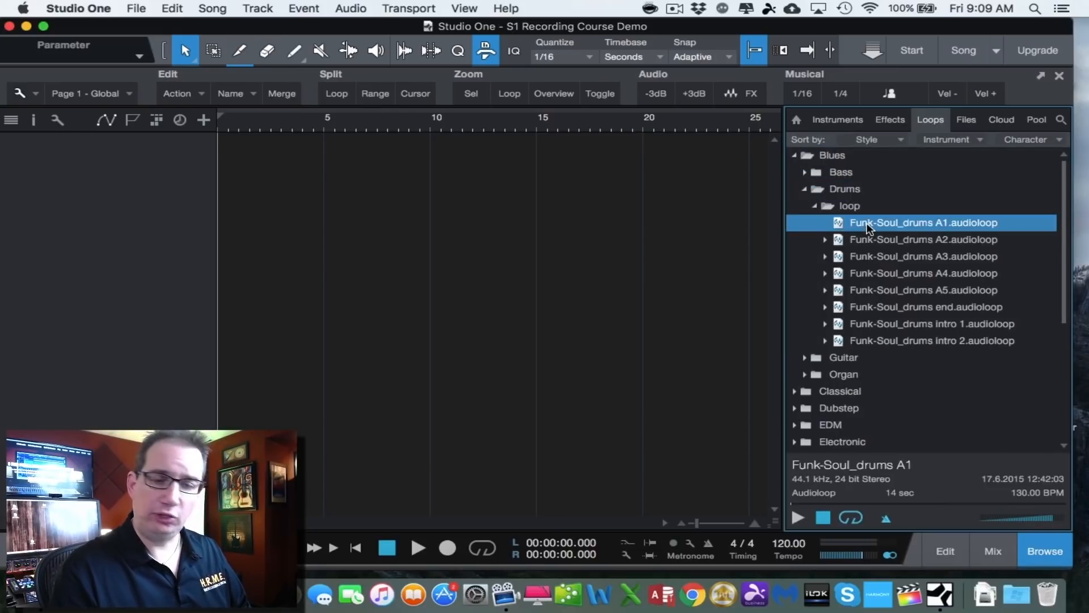
pyautogui.moveTo(867, 225); pyautogui.dragTo(259, 160)
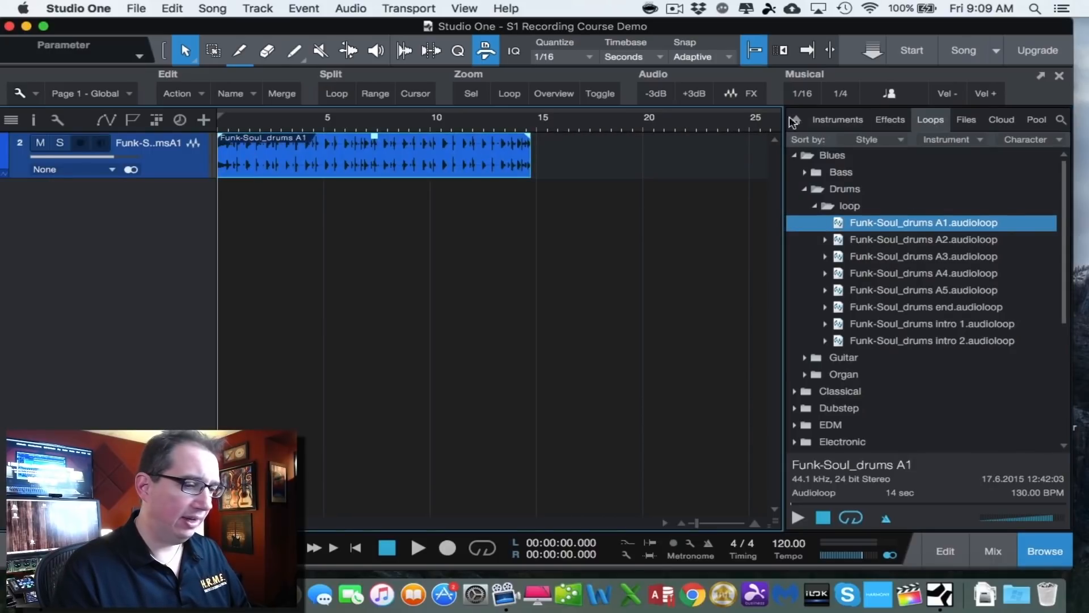
pyautogui.click(1036, 547)
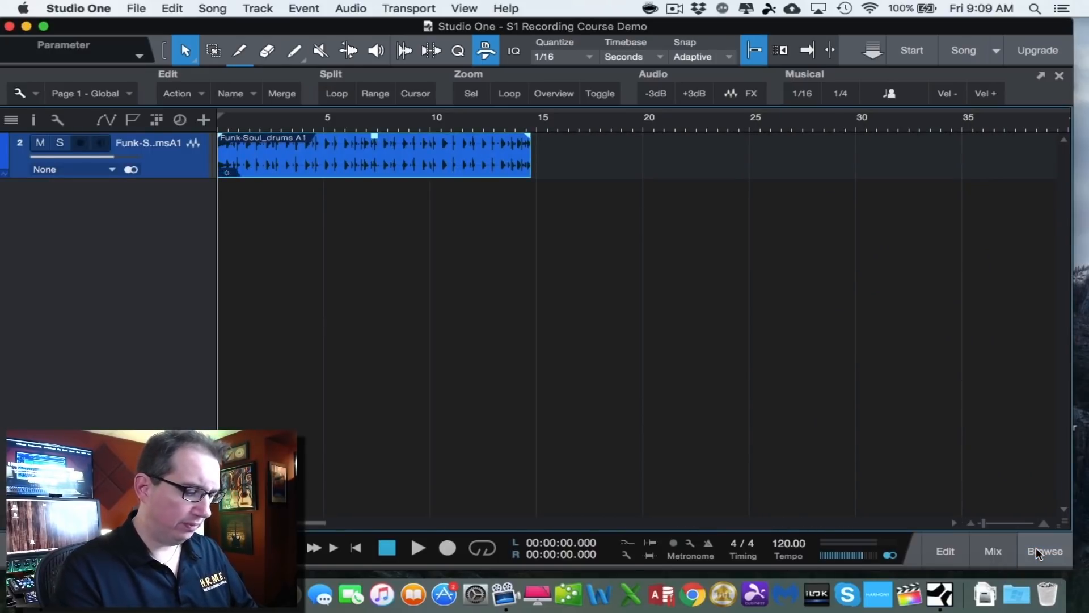
# Zoom in on the arrangement horizontally and increase the drum track's height.
pyautogui.press('super+e')
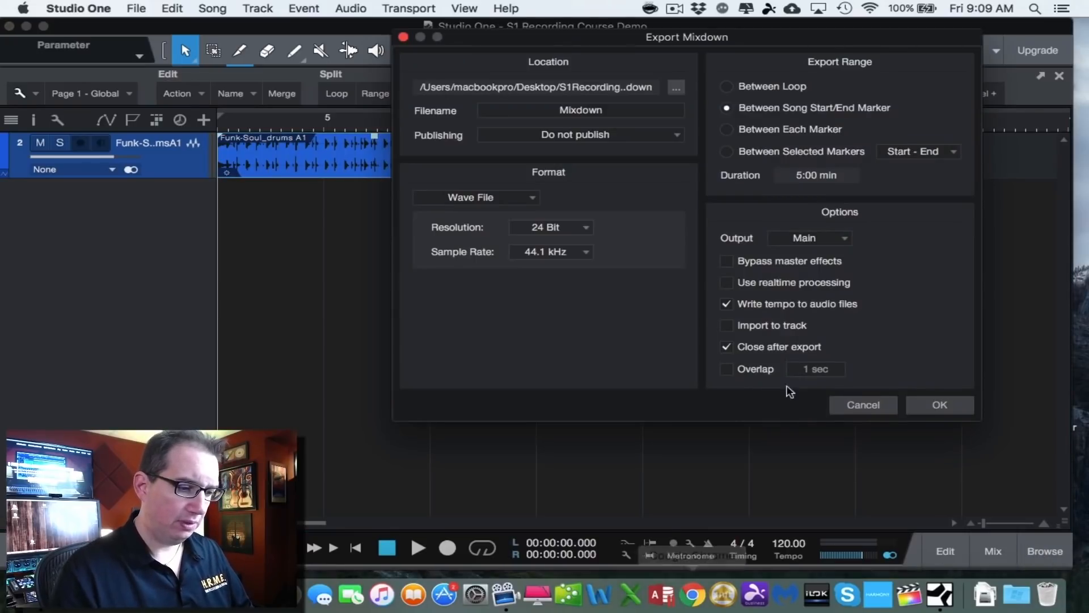
pyautogui.click(858, 404)
pyautogui.press('e')
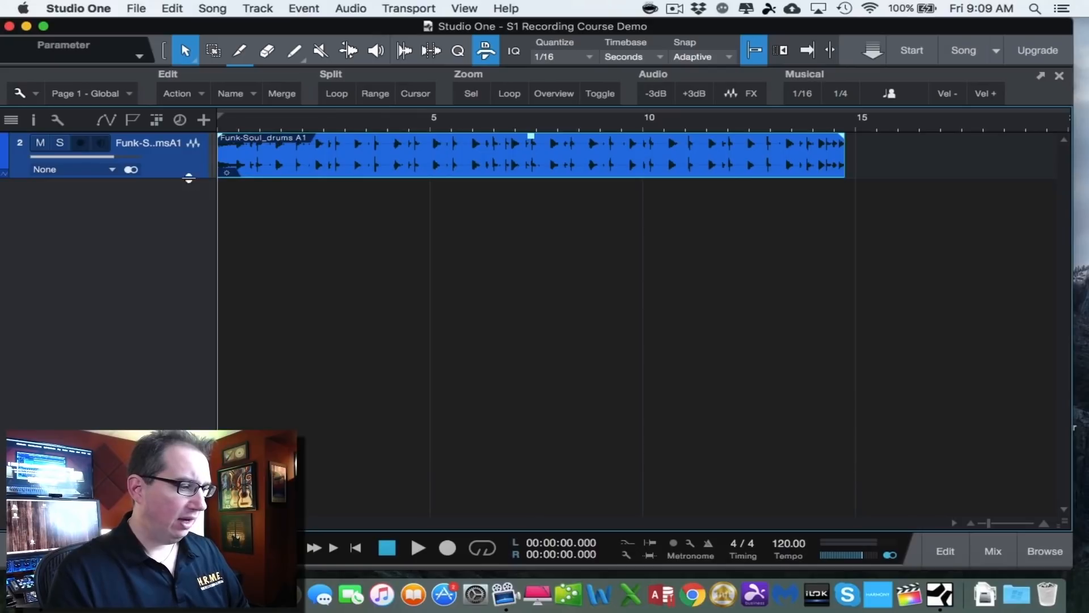
pyautogui.moveTo(188, 176); pyautogui.dragTo(195, 231)
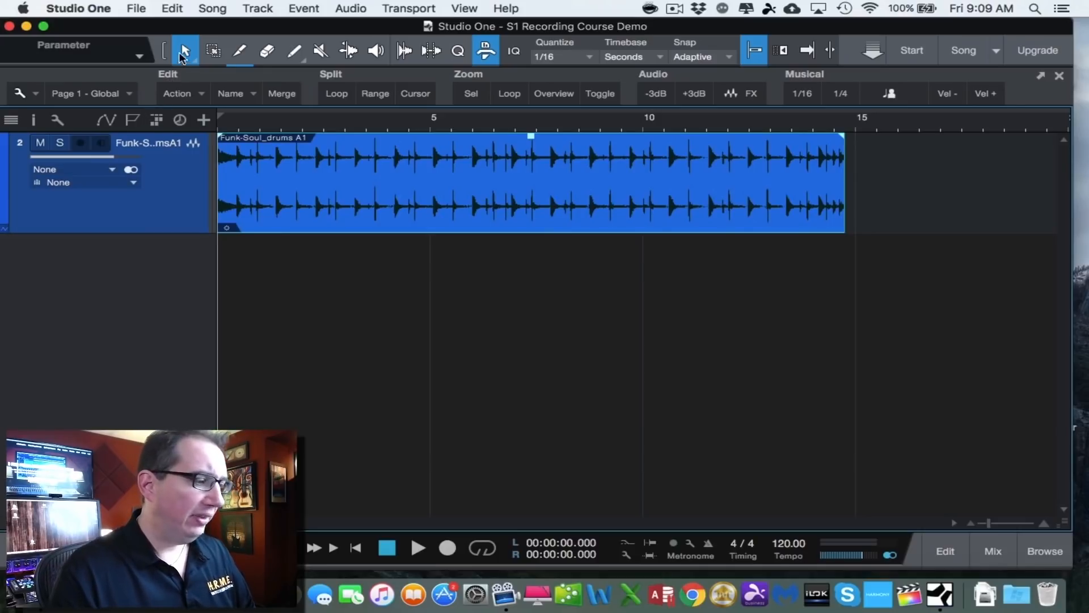
# Try resizing the ends of the drum event with the Arrow tool, and move it onto a new track below and back.
pyautogui.click(318, 268)
pyautogui.click(447, 209)
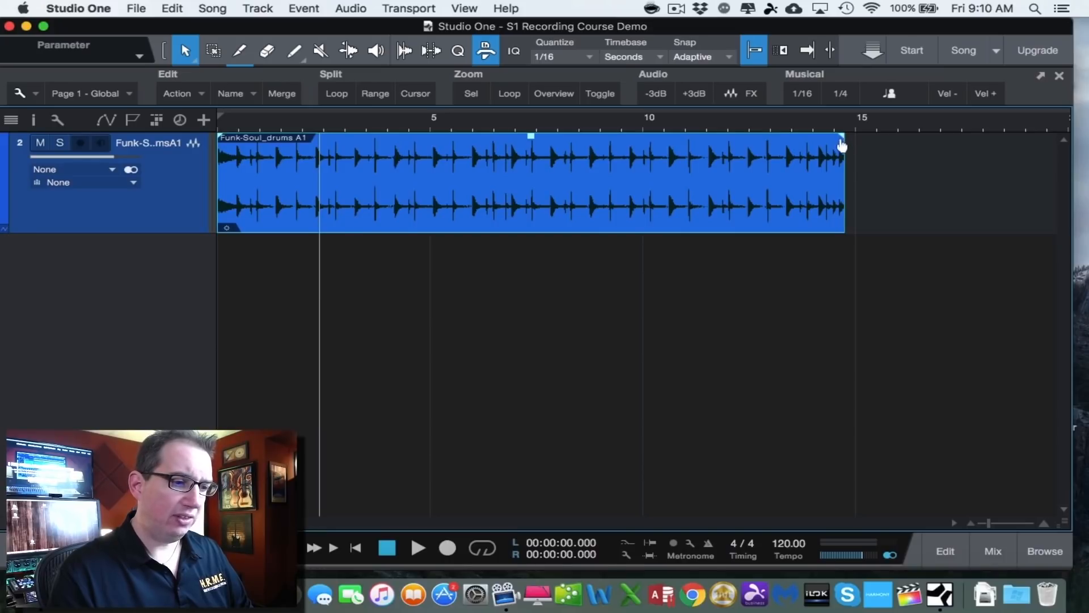
pyautogui.moveTo(841, 144)
pyautogui.mouseDown()
pyautogui.moveTo(768, 158)
pyautogui.moveTo(843, 149)
pyautogui.mouseUp()
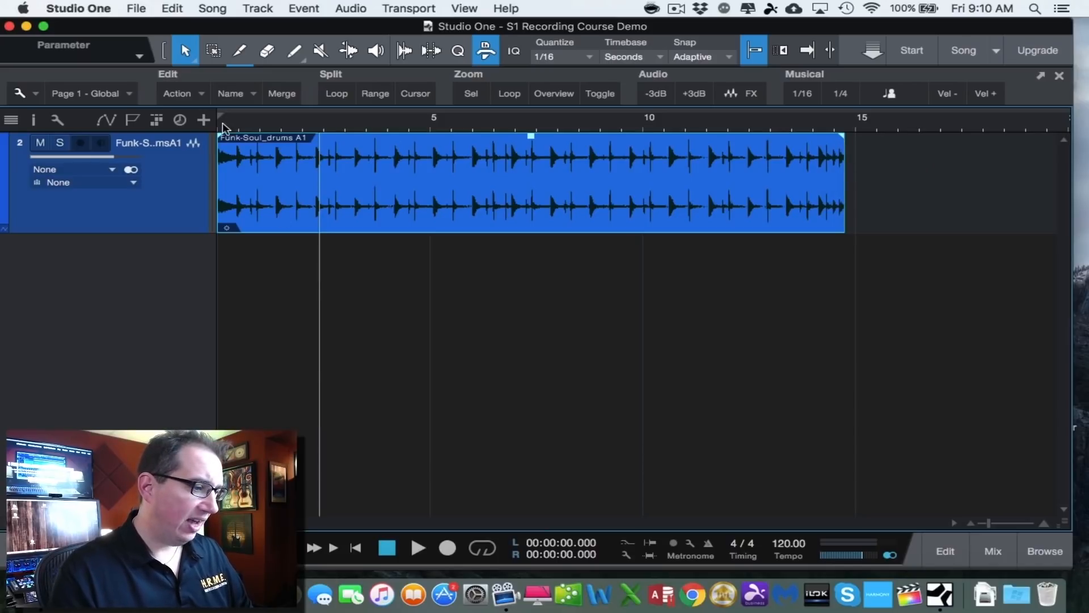
pyautogui.moveTo(224, 141)
pyautogui.mouseDown()
pyautogui.moveTo(328, 146)
pyautogui.moveTo(220, 142)
pyautogui.mouseUp()
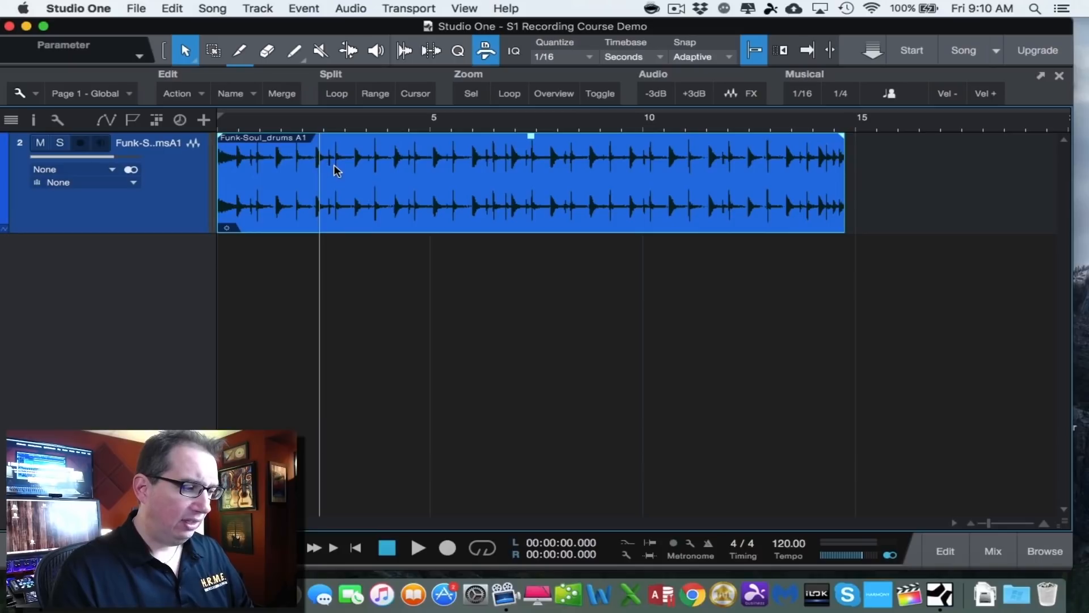
pyautogui.moveTo(335, 166); pyautogui.dragTo(313, 180)
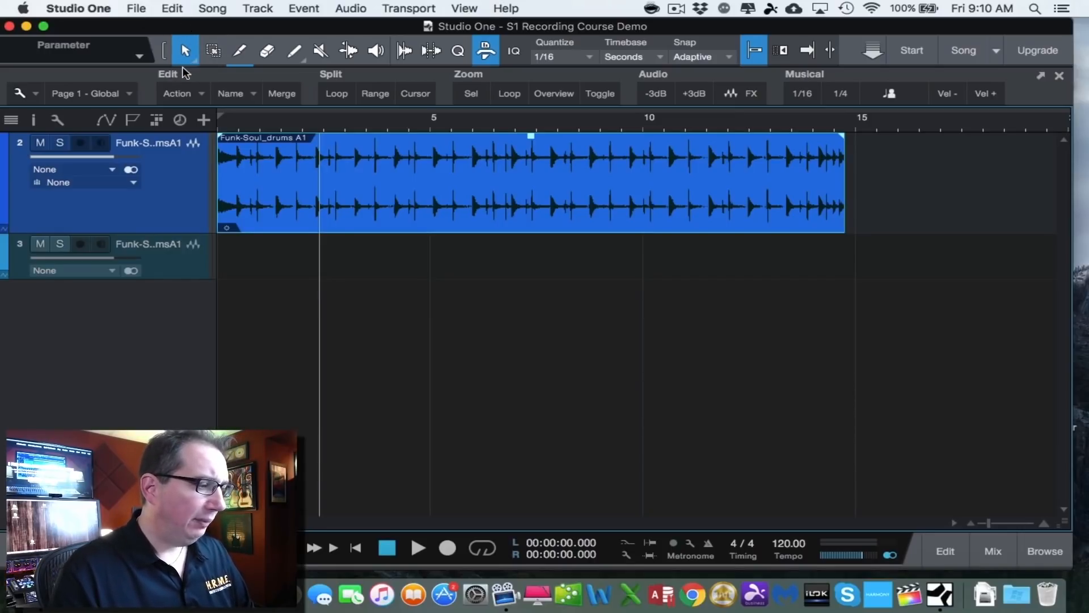
# Delete the drum loop's range from about 2.1 to 8.4 seconds using the Range tool, and undo the deletion.
pyautogui.click(214, 52)
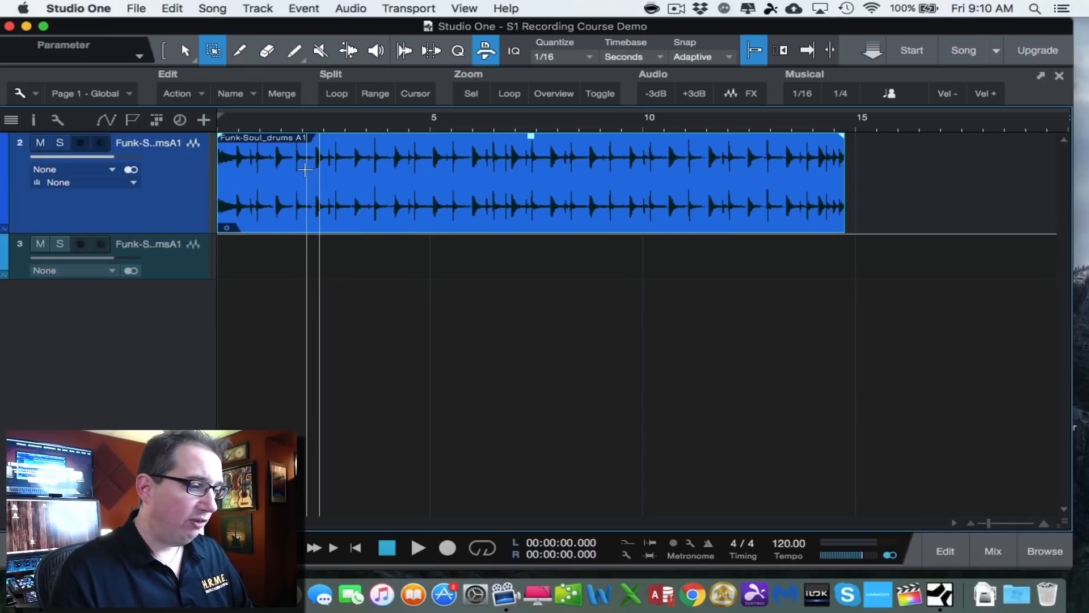
pyautogui.moveTo(305, 169); pyautogui.dragTo(576, 167)
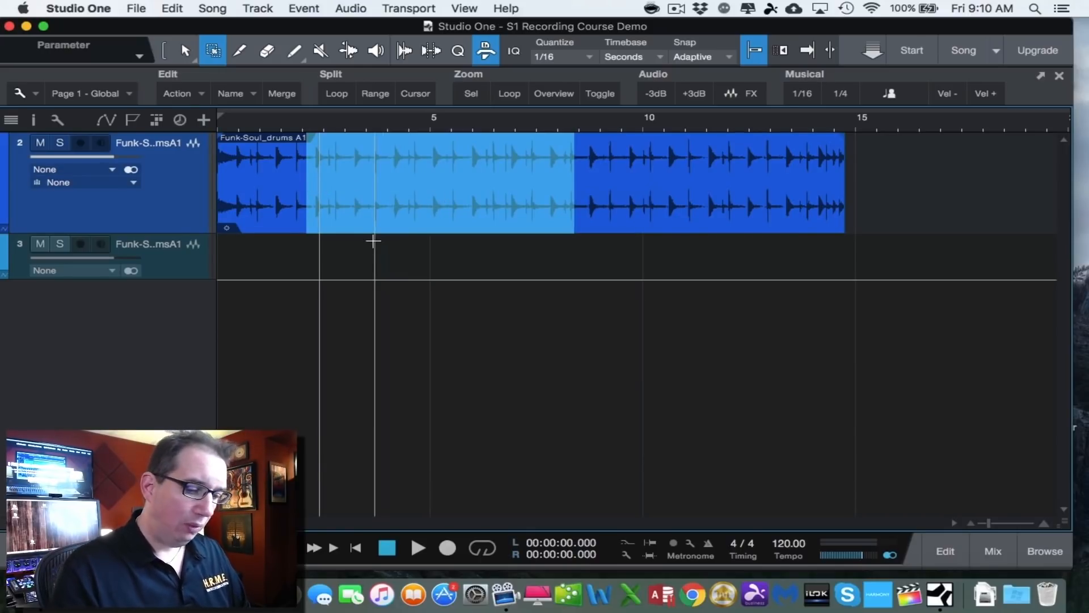
pyautogui.press('Delete')
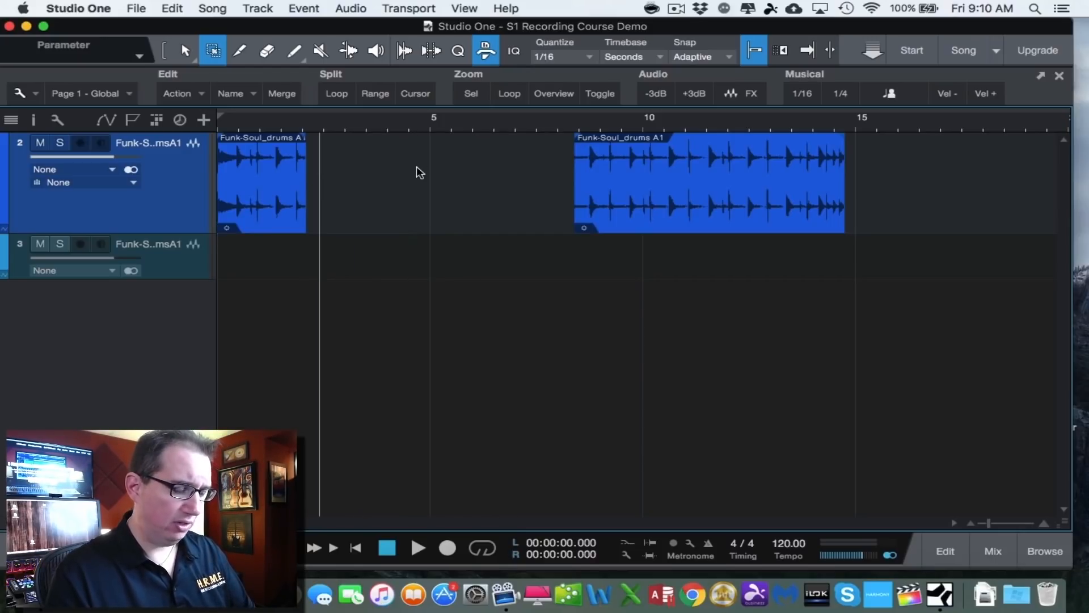
pyautogui.press('super+z')
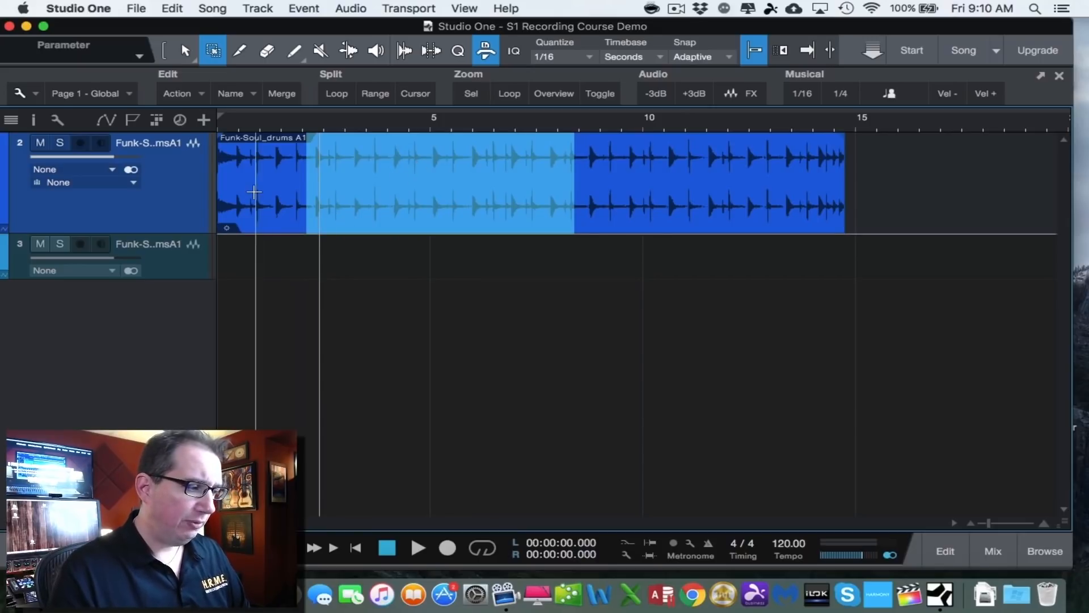
# Move the drum loop's range from about 1.7 to 5.4 seconds down to the track below, and undo the move.
pyautogui.moveTo(627, 170); pyautogui.dragTo(795, 193)
pyautogui.moveTo(447, 185); pyautogui.dragTo(290, 186)
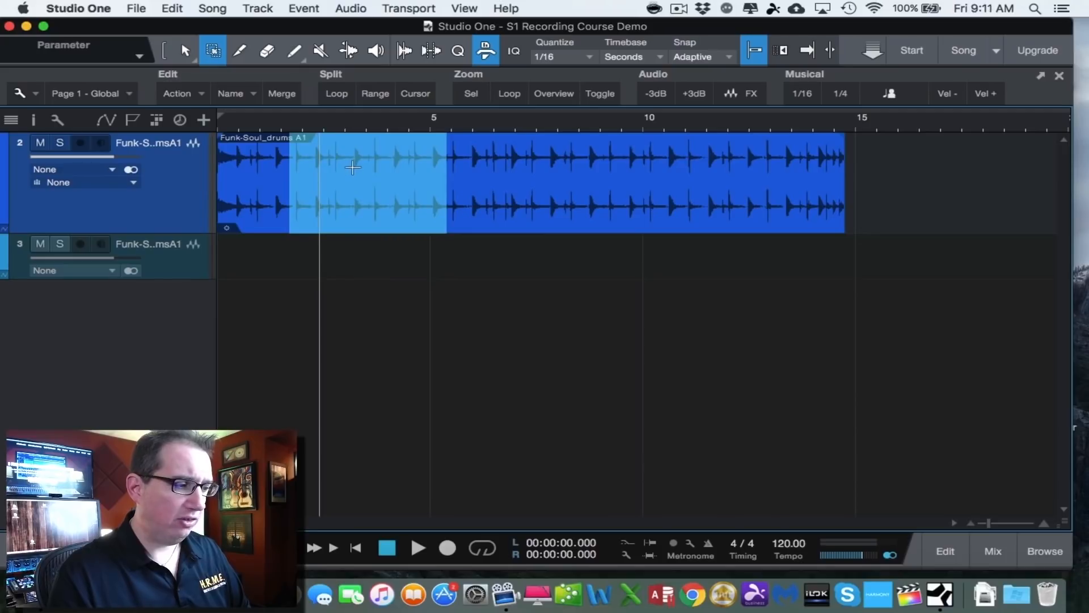
pyautogui.click(185, 52)
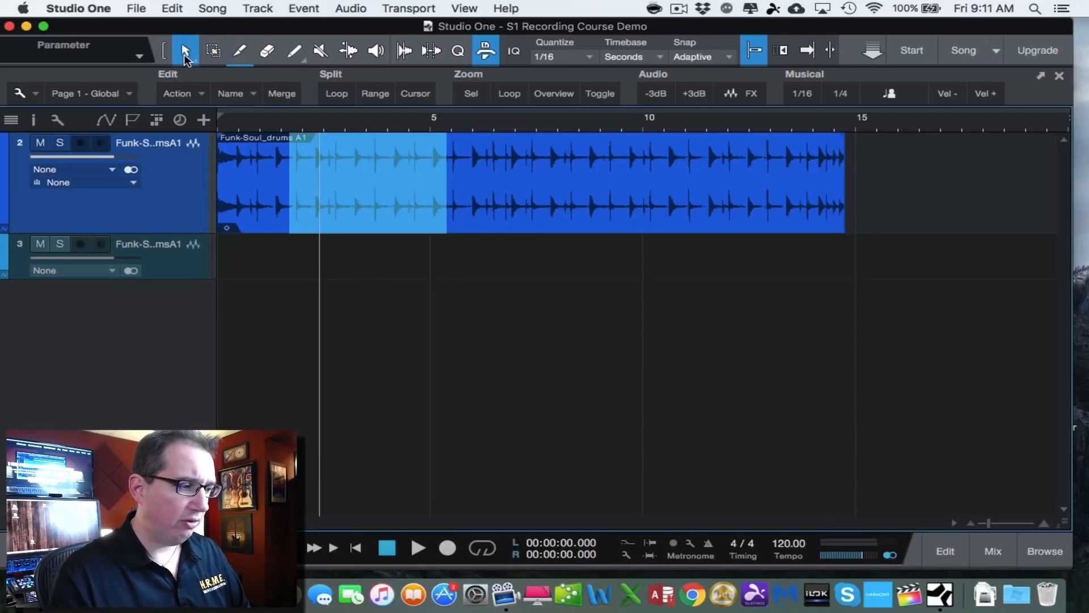
pyautogui.moveTo(352, 172); pyautogui.dragTo(357, 271)
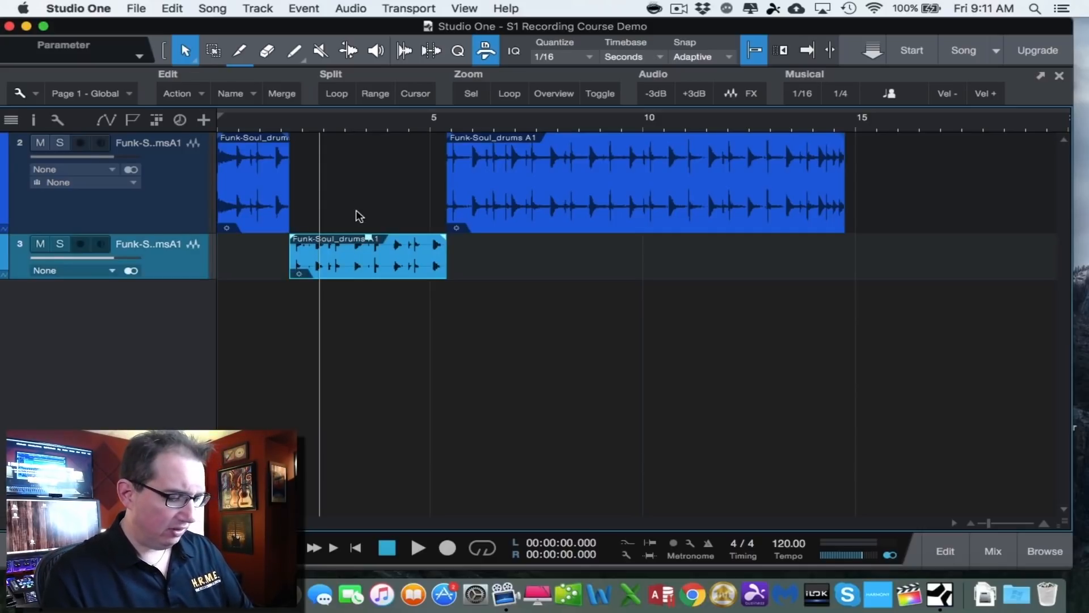
pyautogui.press('super+z')
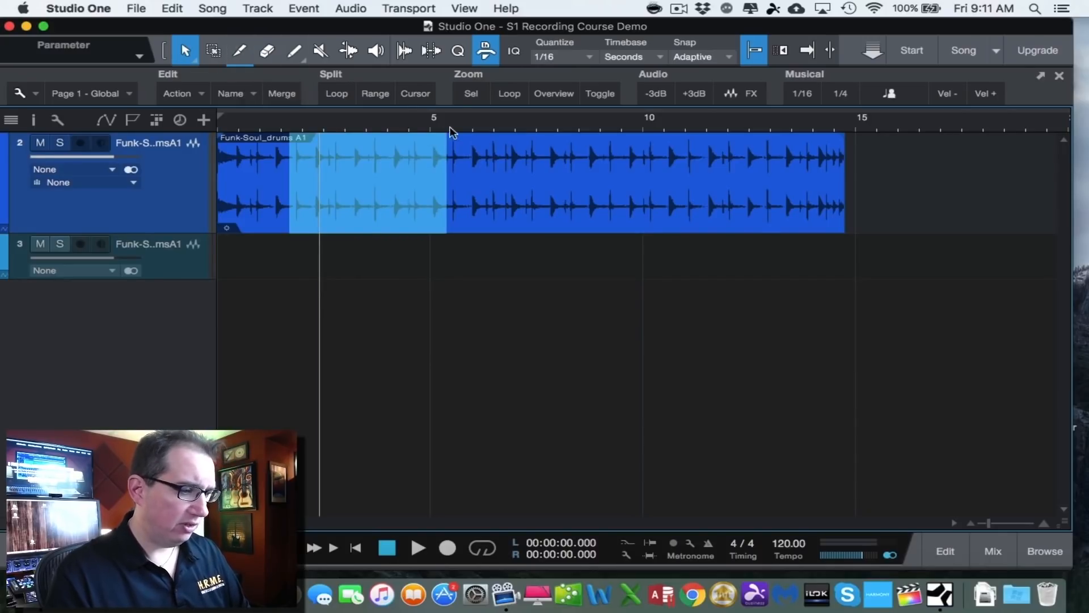
# Open the drum loop event in the audio editor and close the editor.
pyautogui.click(479, 145)
pyautogui.doubleClick(479, 145)
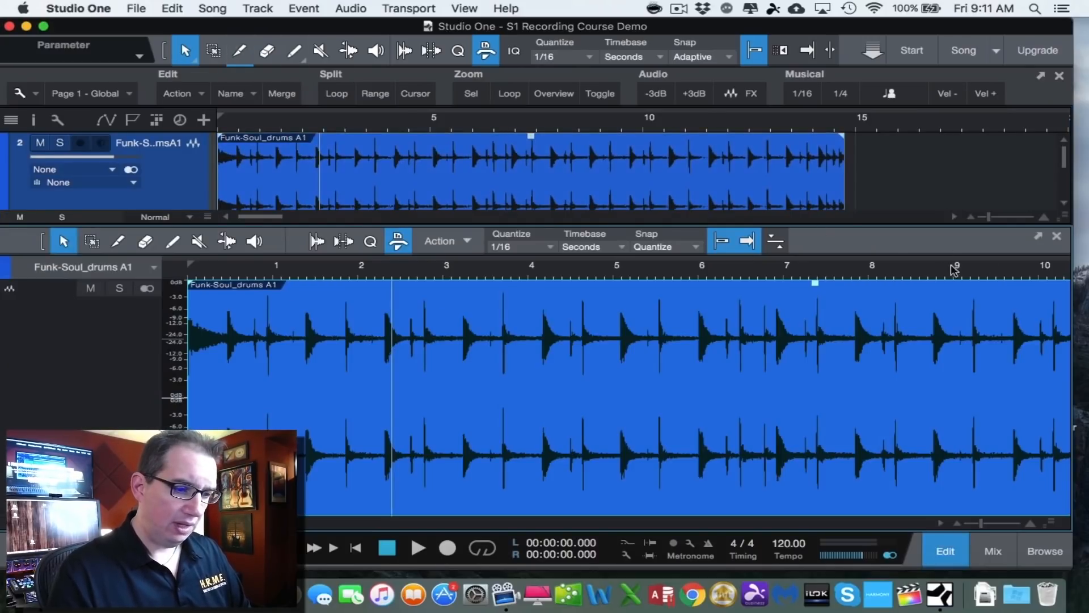
pyautogui.click(1057, 236)
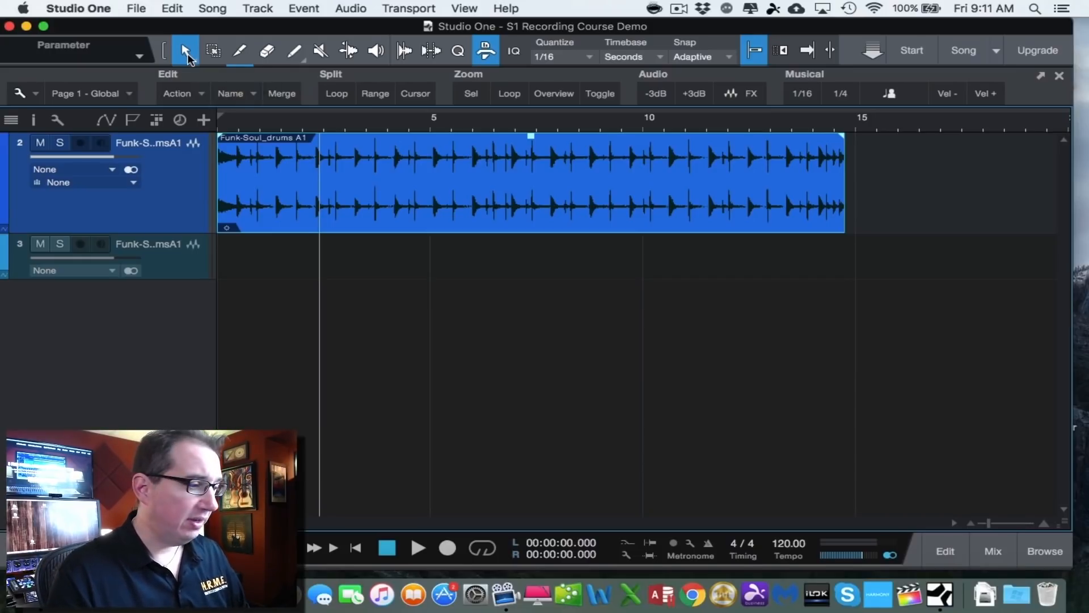
# Split the drum loop into three pieces at about 3.6 and 7.9 seconds with the Split tool.
pyautogui.click(243, 52)
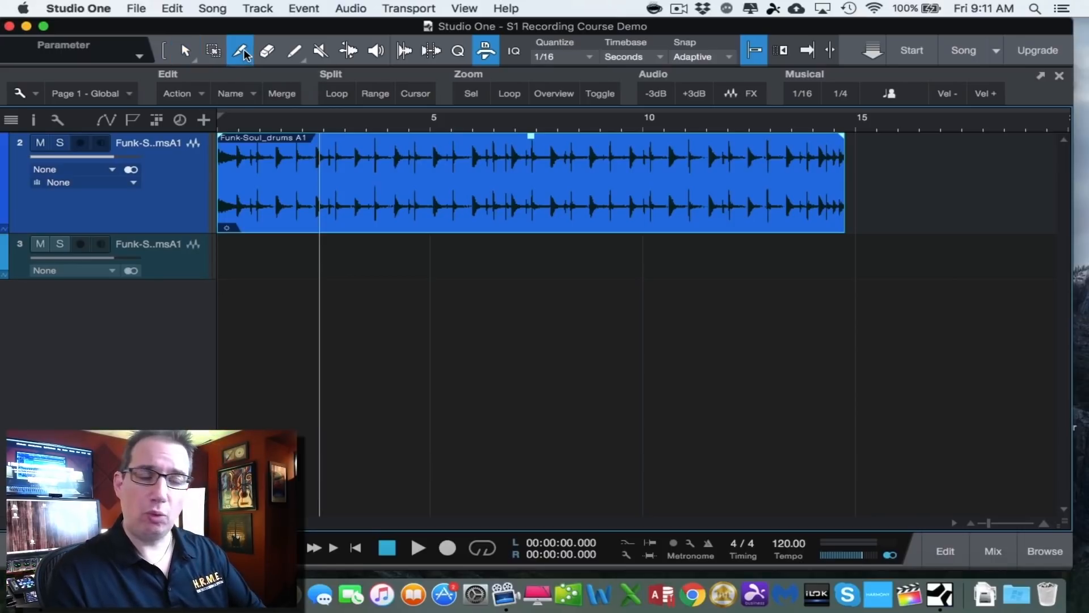
pyautogui.press('1')
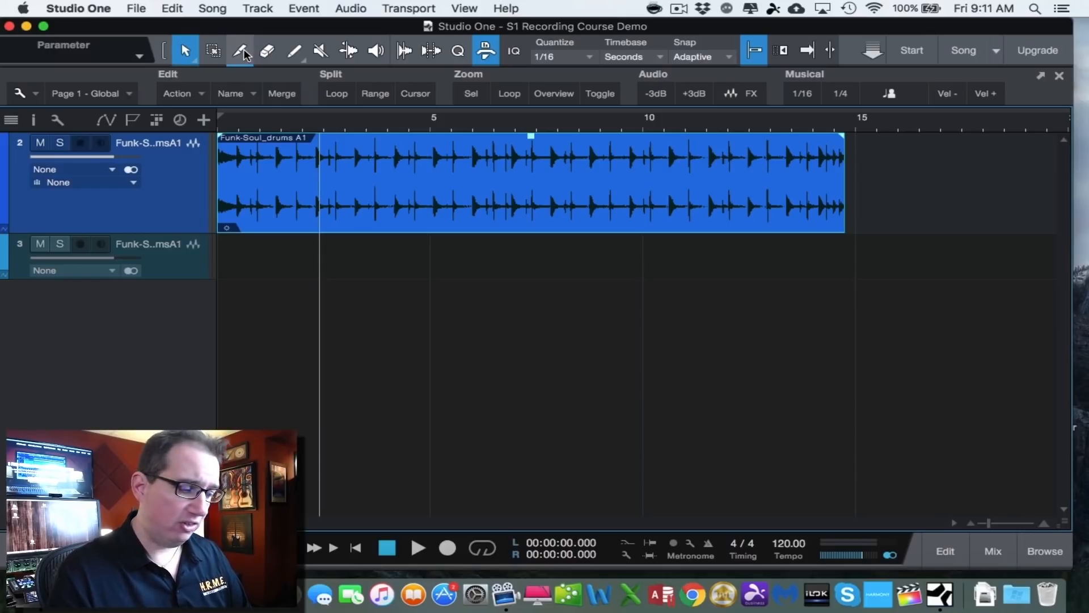
pyautogui.press('2')
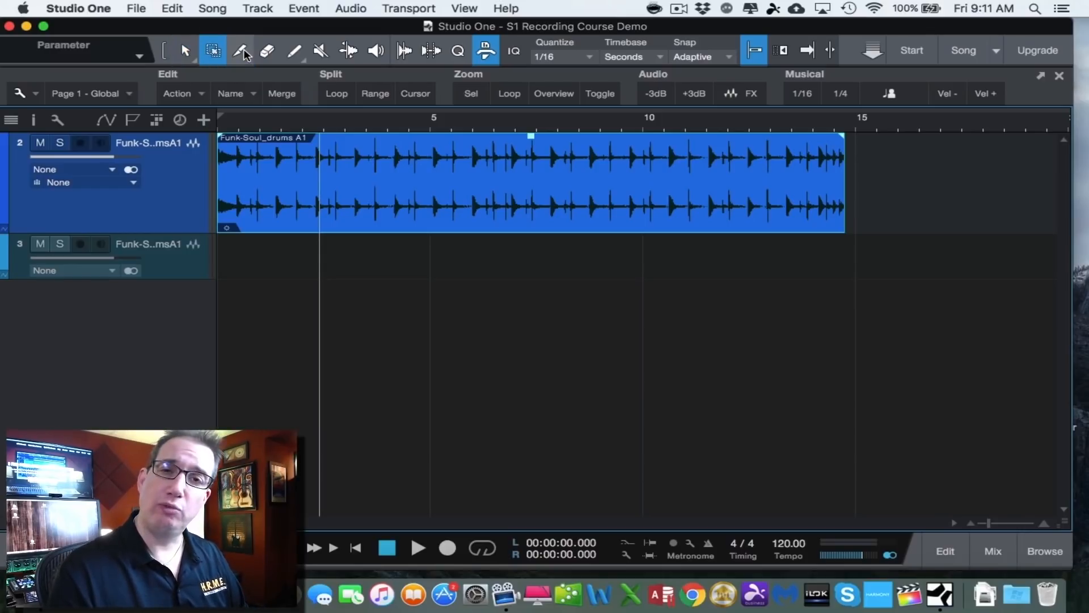
pyautogui.press('3')
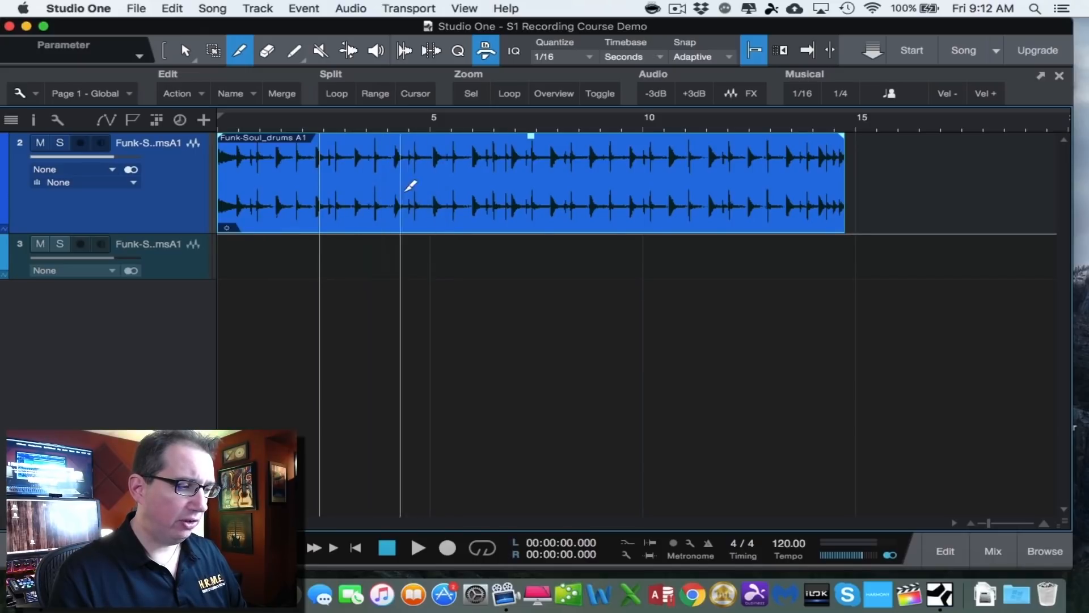
pyautogui.click(372, 186)
pyautogui.click(555, 179)
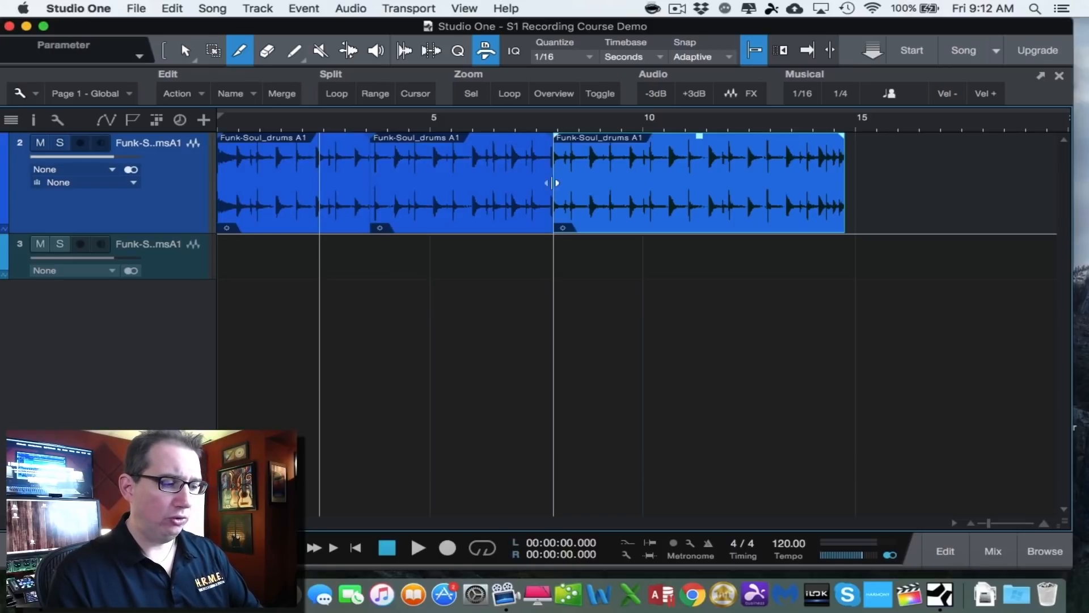
# Select the middle piece of the drum loop with the Arrow tool, and undo both splits.
pyautogui.press('1')
pyautogui.click(492, 182)
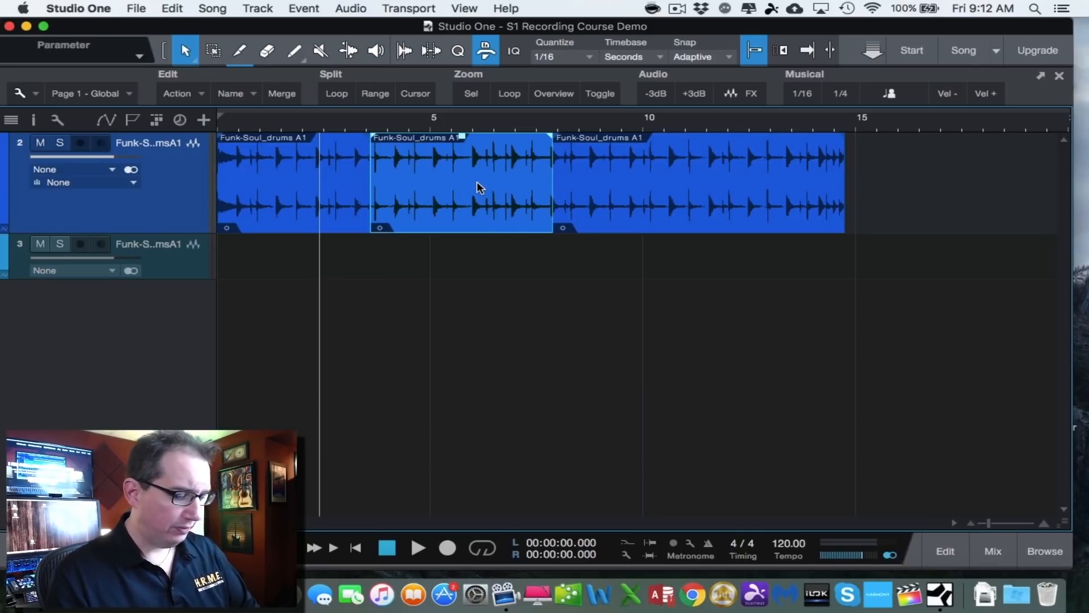
pyautogui.press('alt')
pyautogui.press('g')
pyautogui.press('super+z')
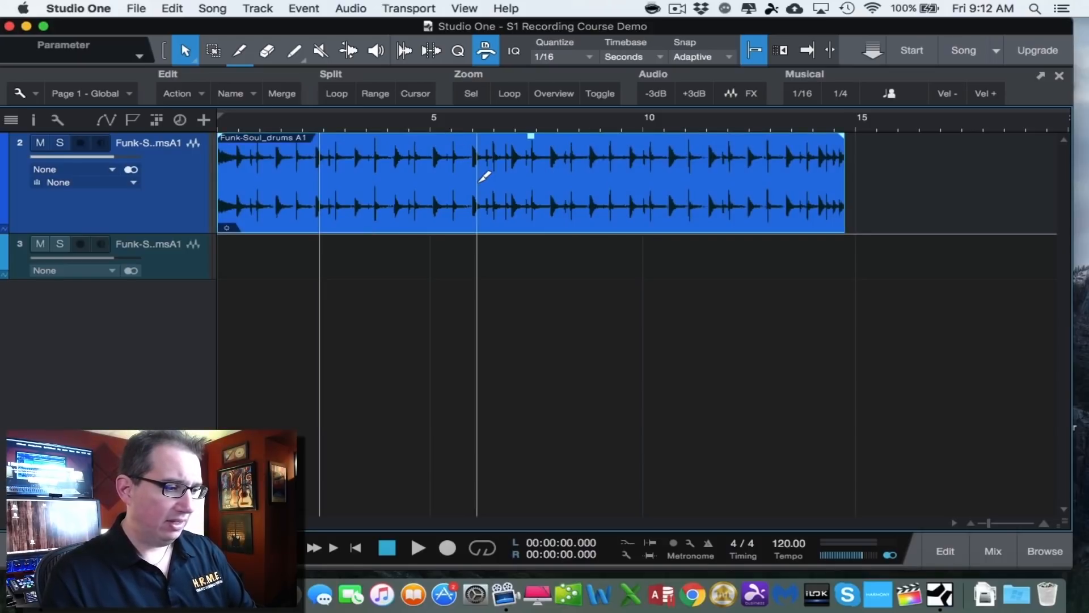
# Erase the whole drum loop event with the Eraser tool, and undo the erase.
pyautogui.click(267, 53)
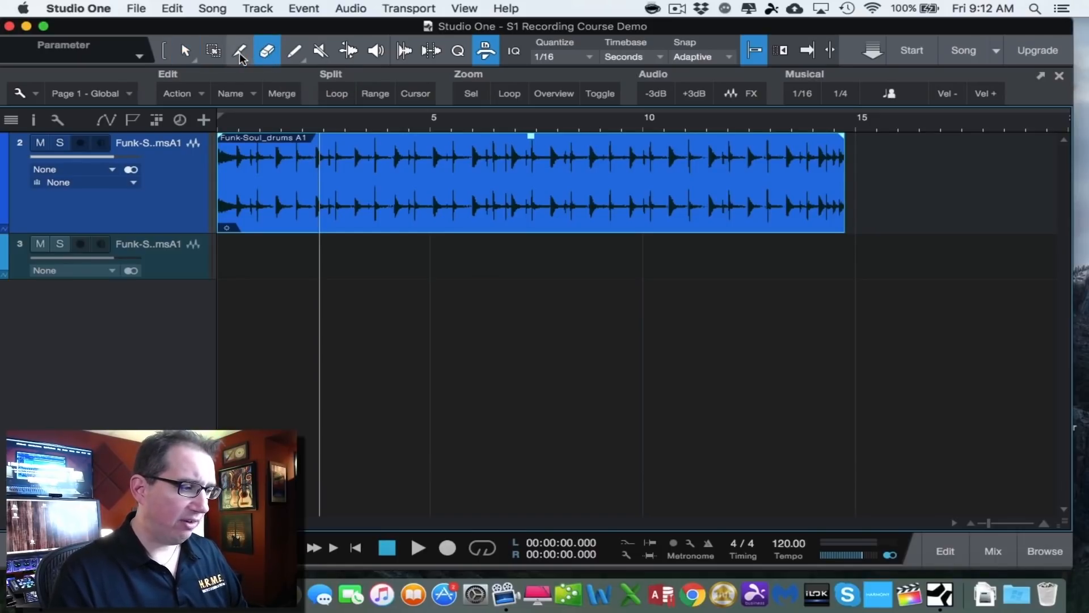
pyautogui.click(239, 52)
pyautogui.press('4')
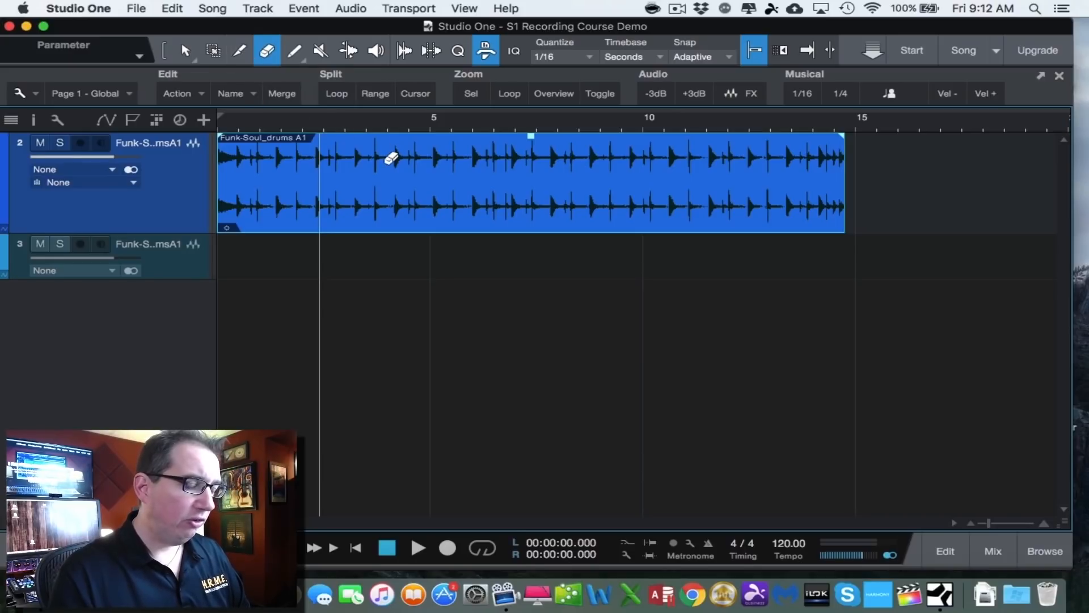
pyautogui.click(411, 181)
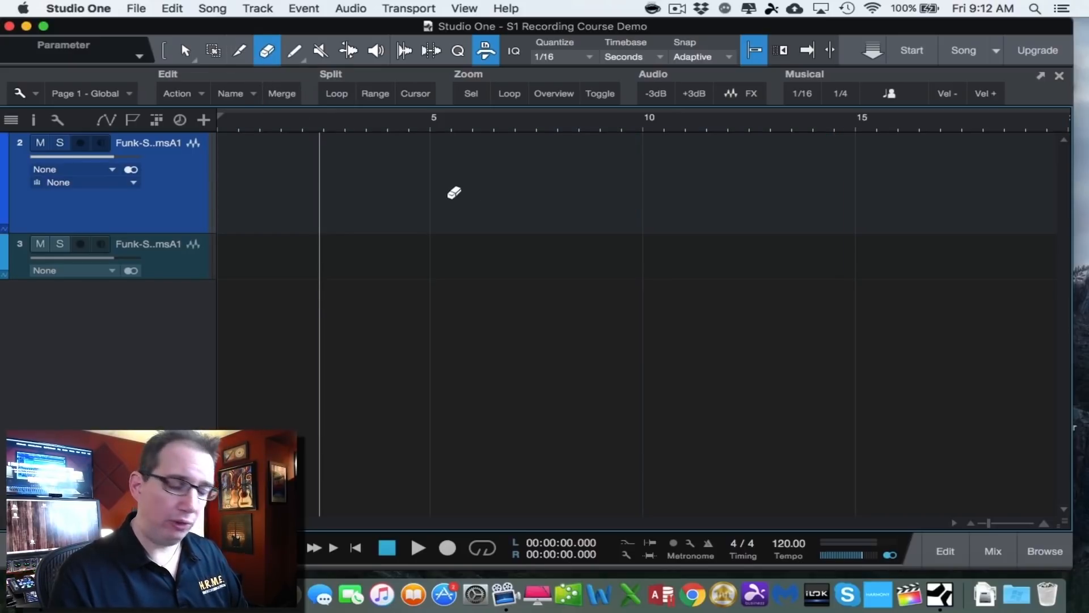
pyautogui.press('super+z')
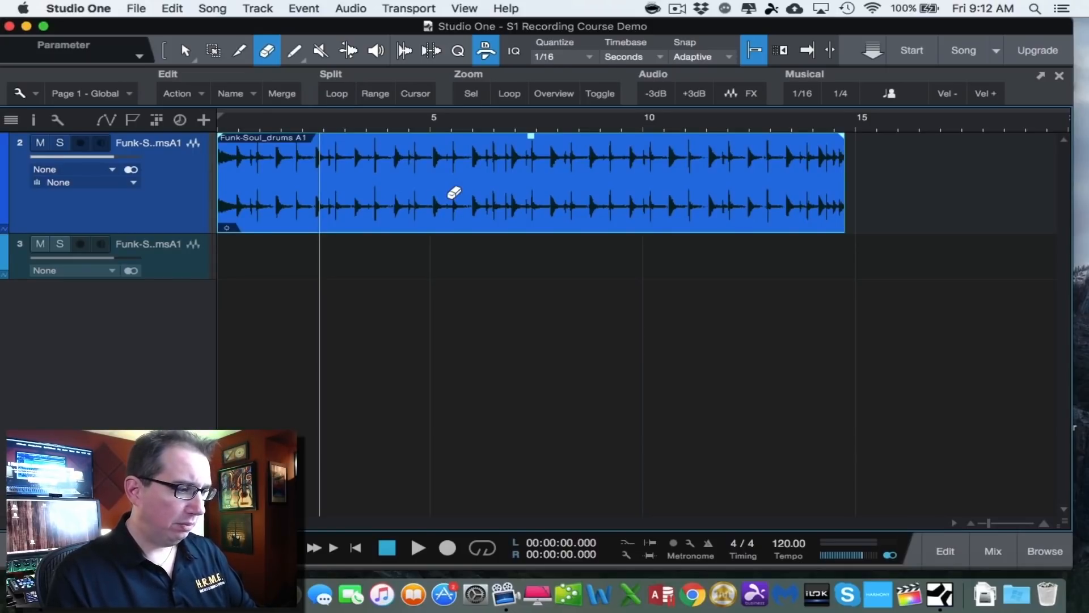
# Split the drum loop at about 4.4 and 9.2 seconds with the Split tool.
pyautogui.press('3')
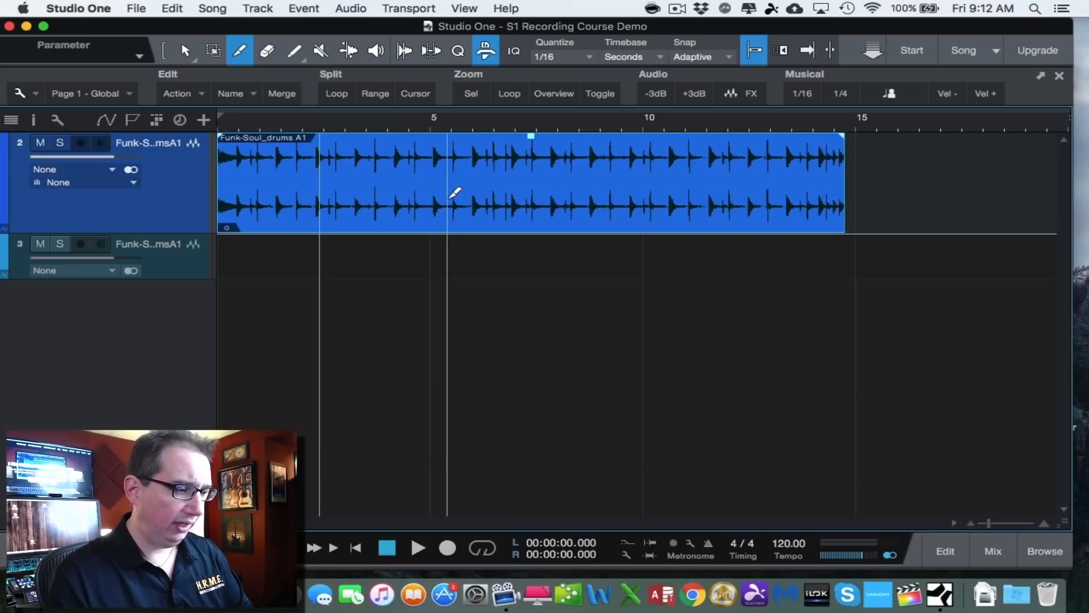
pyautogui.click(409, 178)
pyautogui.click(611, 163)
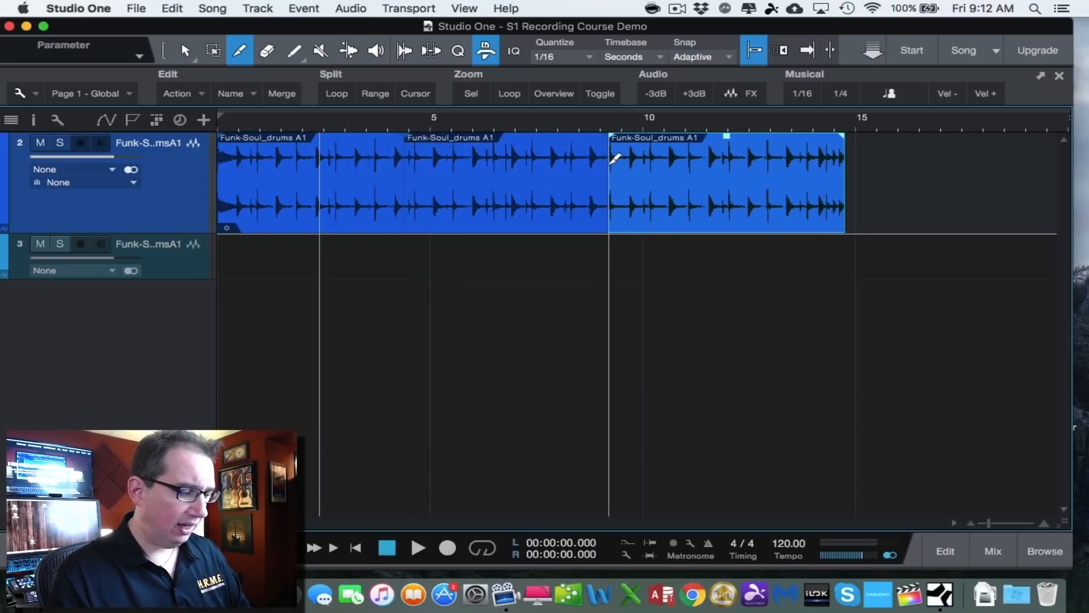
# Erase the middle piece of the drum loop with the Eraser tool, and undo the erase and both splits.
pyautogui.press('4')
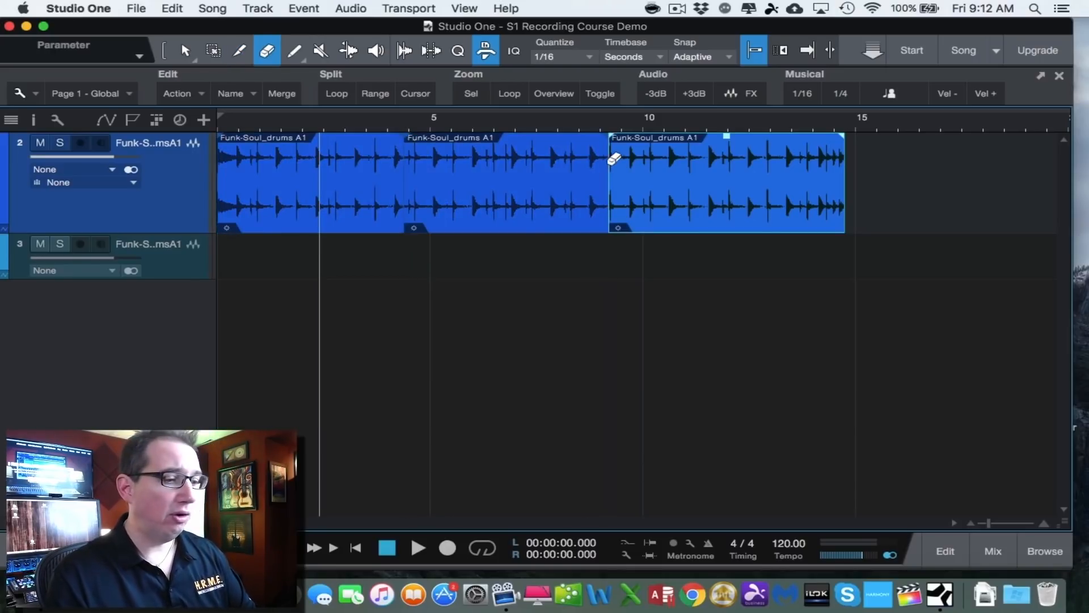
pyautogui.click(536, 168)
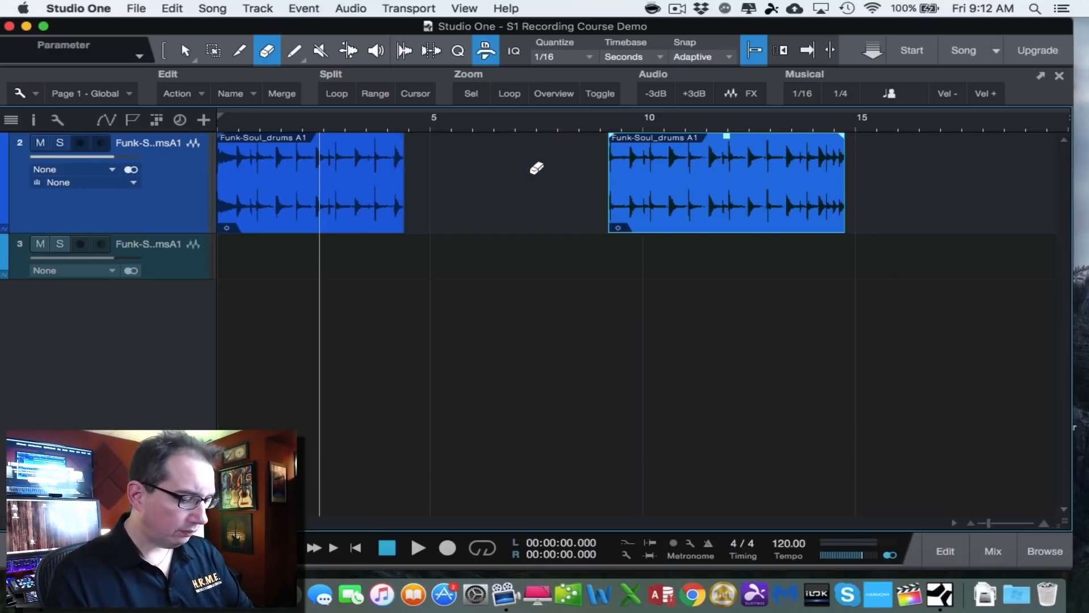
pyautogui.press('super+z')
pyautogui.press('super+z')
pyautogui.press('super+z')
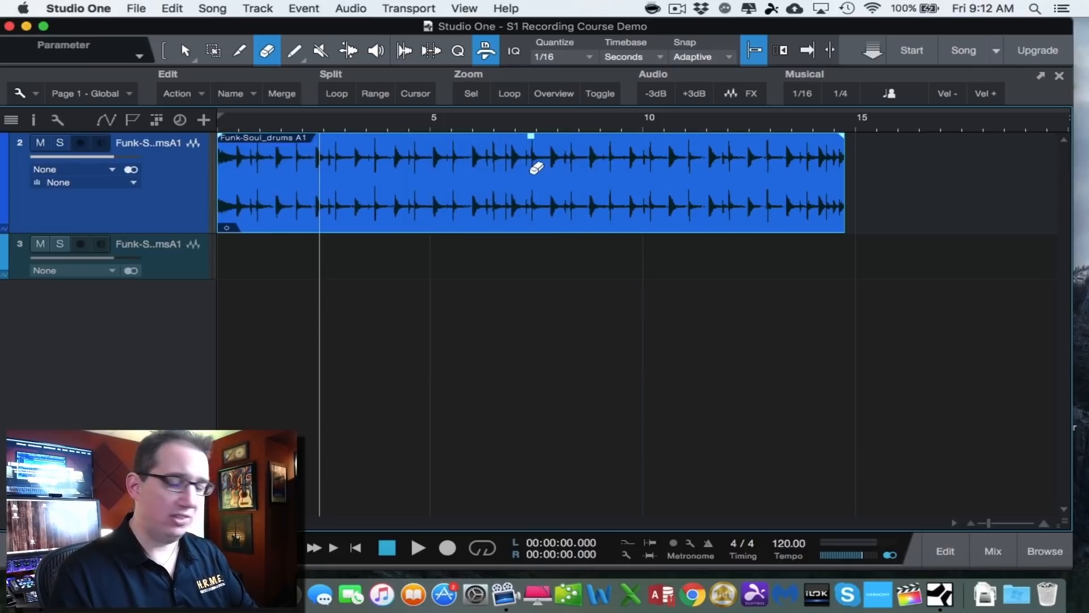
# Draw an empty event over the drum loop from about 2.3 to 12 seconds with the Paint tool, and undo it.
pyautogui.click(297, 55)
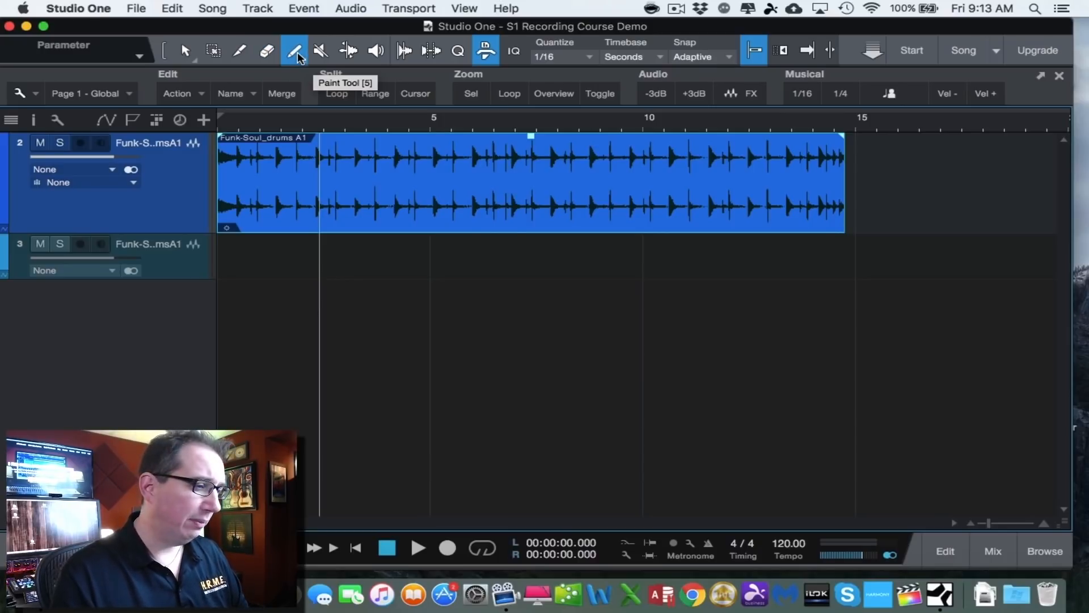
pyautogui.click(319, 185)
pyautogui.moveTo(319, 186); pyautogui.dragTo(734, 179)
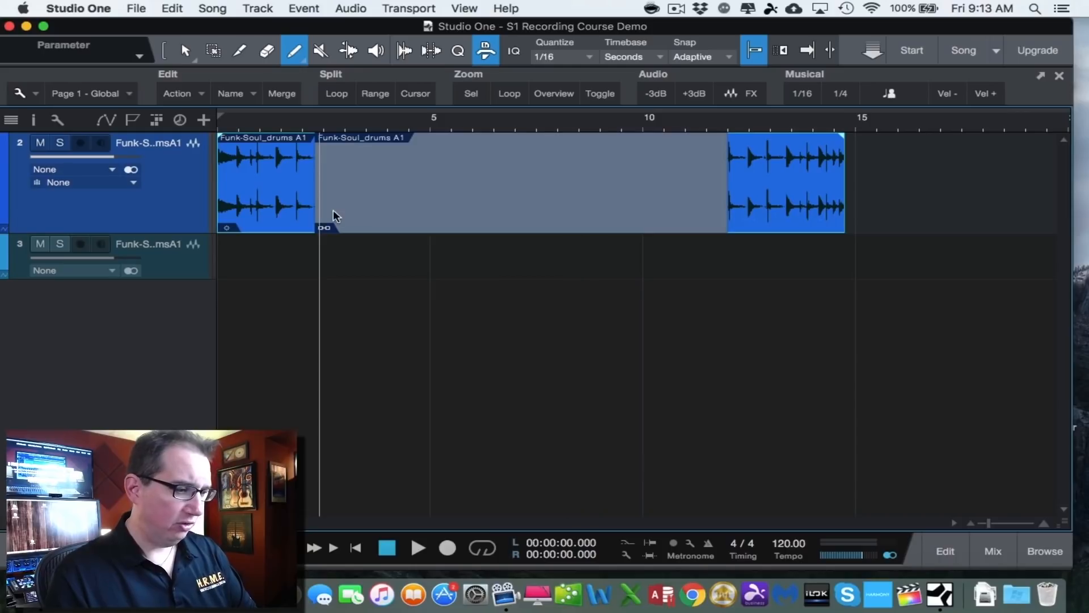
pyautogui.press('super+z')
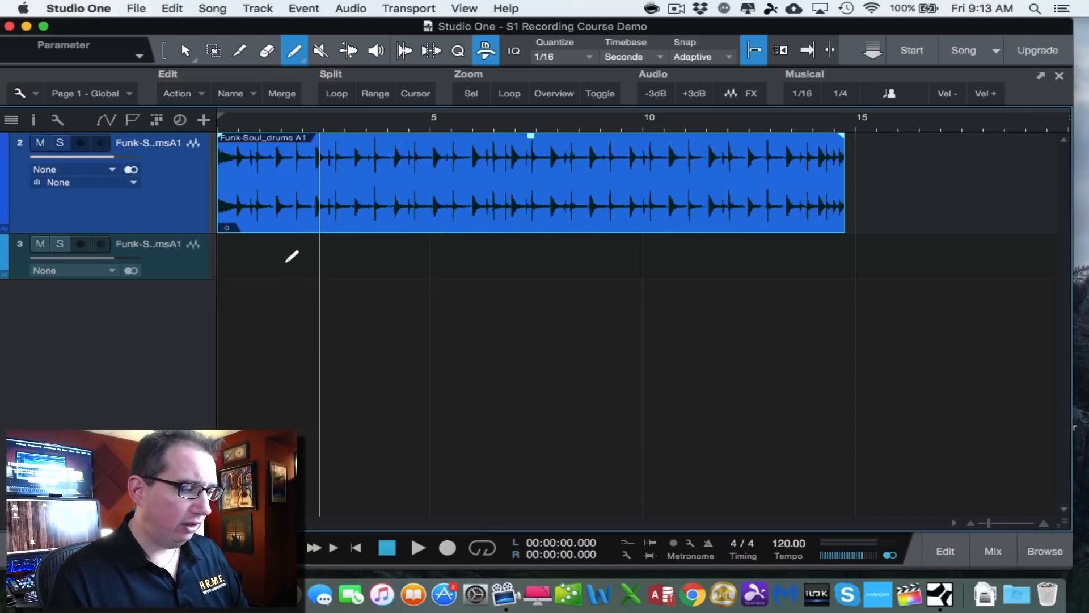
# Show the first drum track's automation lanes and paint a wavy volume curve from about 2.4 to 15.4 seconds.
pyautogui.click(5, 232)
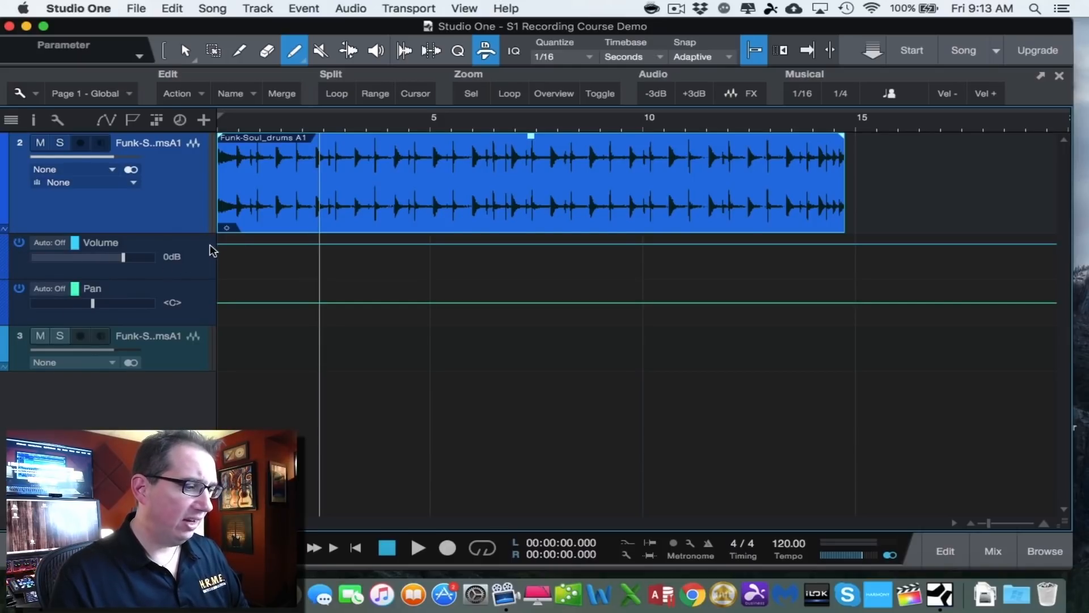
pyautogui.click(324, 240)
pyautogui.moveTo(324, 240)
pyautogui.mouseDown()
pyautogui.moveTo(353, 255)
pyautogui.moveTo(440, 243)
pyautogui.moveTo(466, 265)
pyautogui.moveTo(649, 247)
pyautogui.moveTo(718, 272)
pyautogui.moveTo(874, 240)
pyautogui.mouseUp()
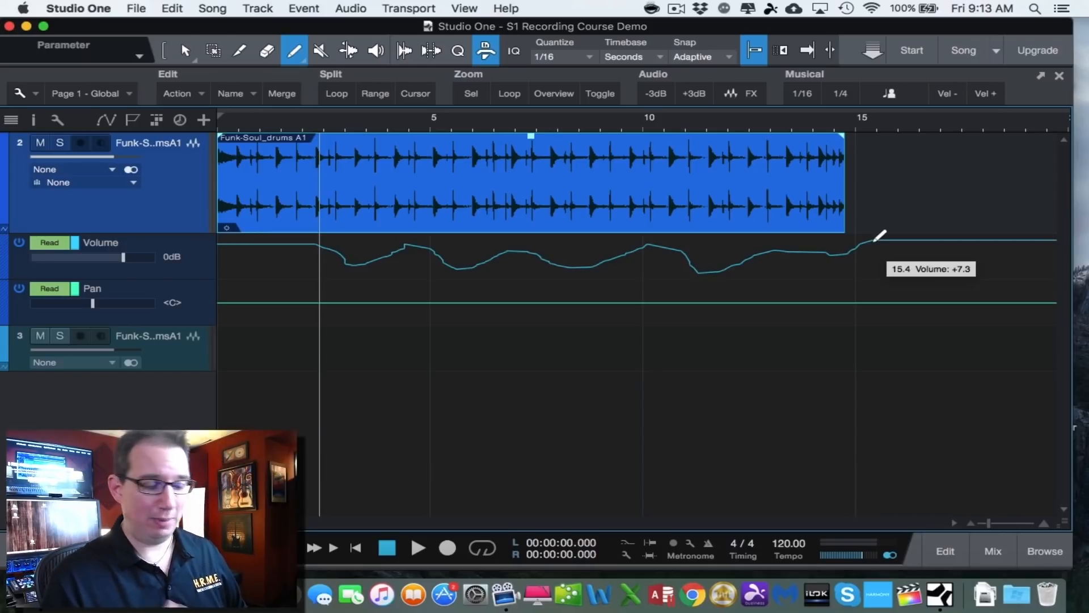
# Undo the painted volume curve and hide the first drum track's automation lanes.
pyautogui.press('super+z')
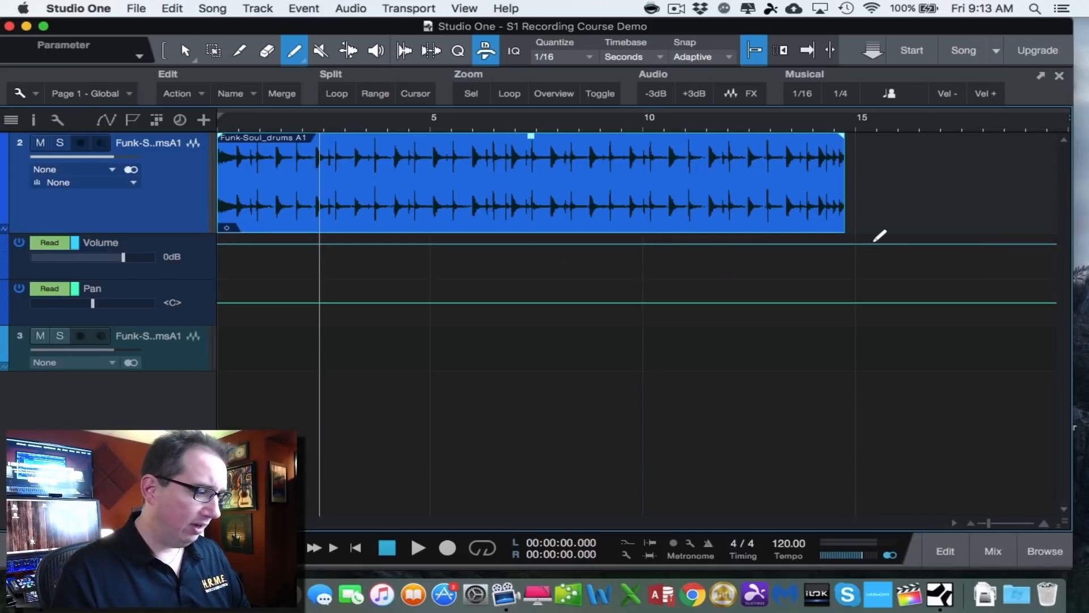
pyautogui.click(7, 231)
pyautogui.click(7, 231)
pyautogui.click(7, 231)
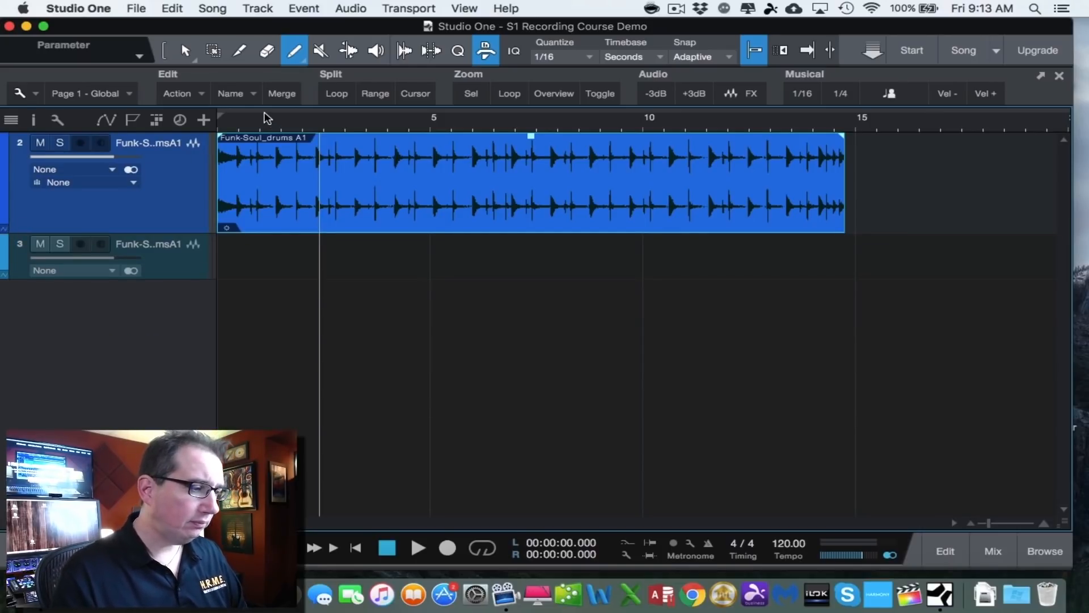
# Mute the whole drum loop event with the Mute tool, and unmute it with the same tool.
pyautogui.click(320, 51)
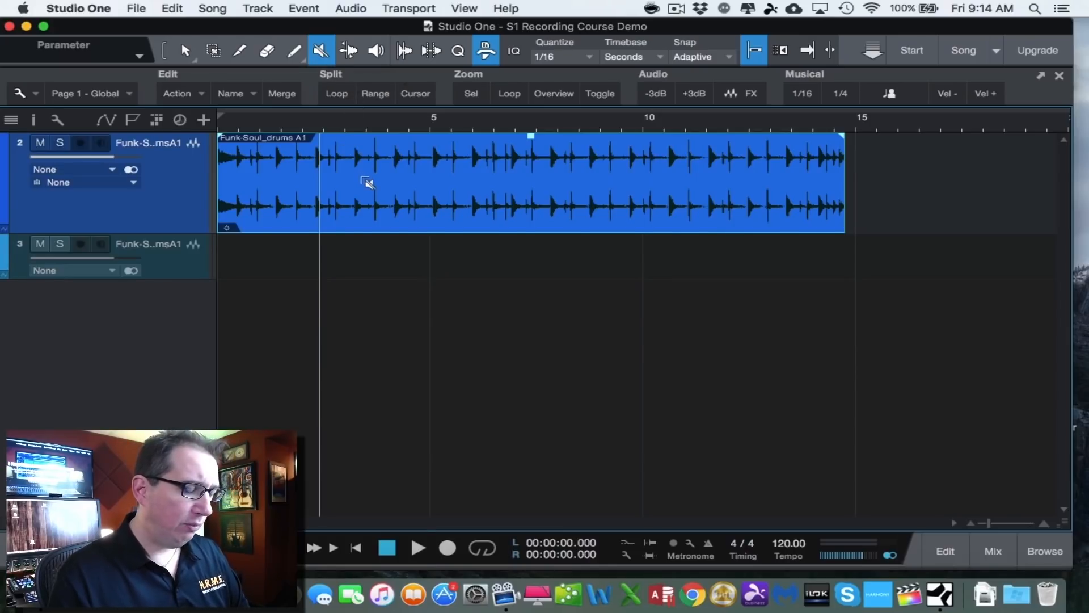
pyautogui.click(398, 186)
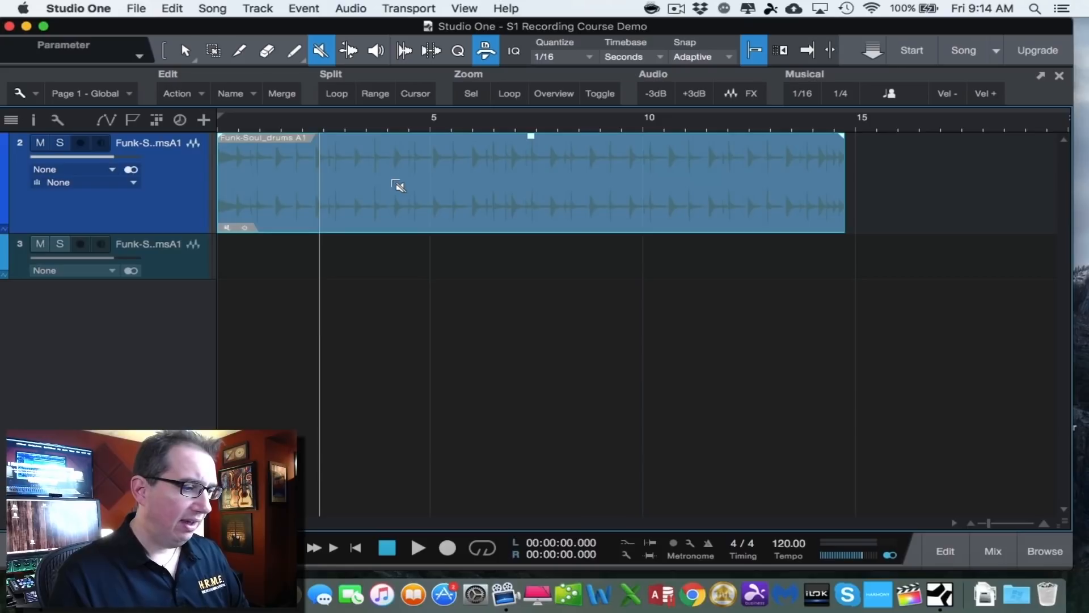
pyautogui.click(445, 175)
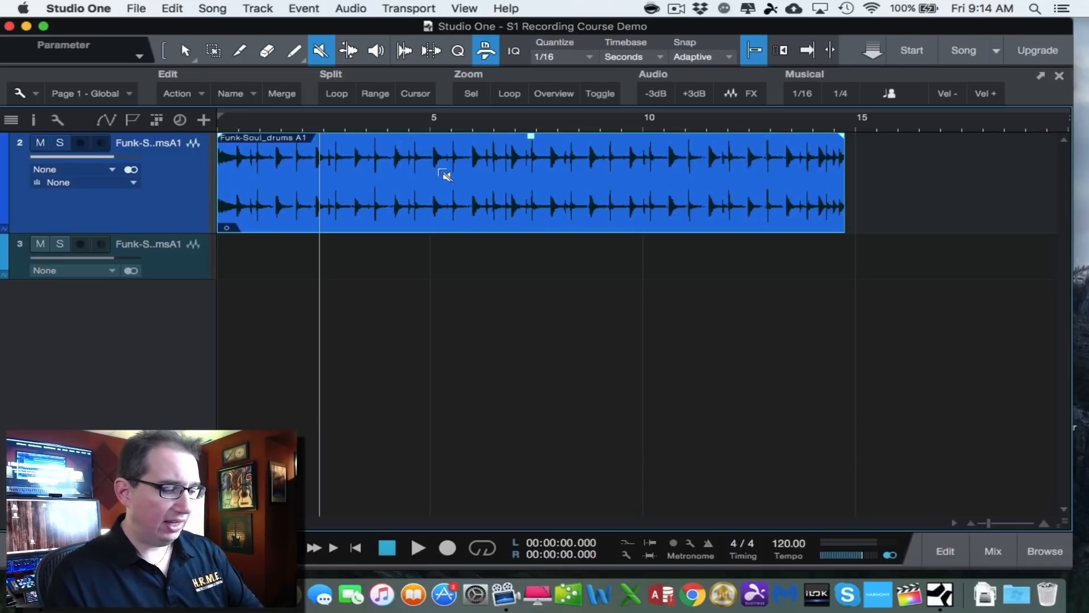
# Split the drum loop at about 3.7 and 11.3 seconds with the Split tool.
pyautogui.press('3')
pyautogui.click(376, 168)
pyautogui.click(699, 175)
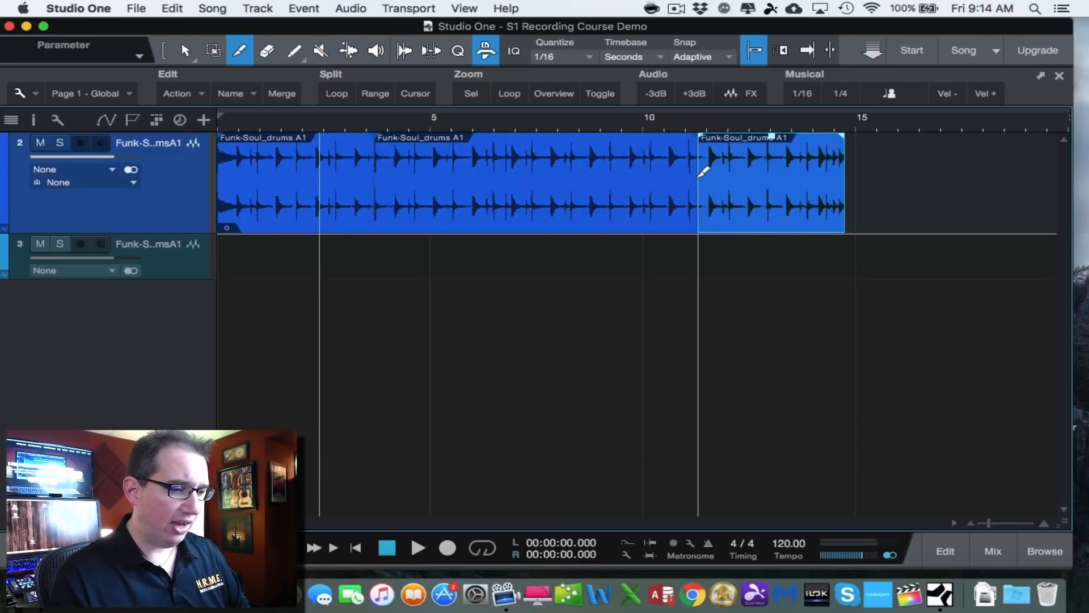
# Mute the middle piece of the drum loop with the Mute tool, and undo the mute and both splits.
pyautogui.press('6')
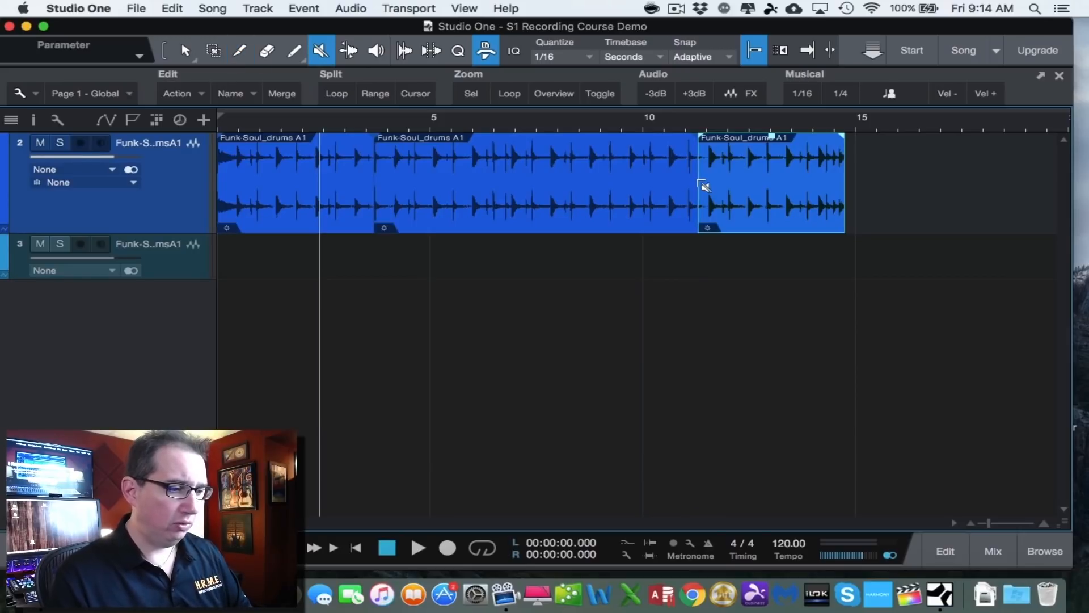
pyautogui.click(536, 185)
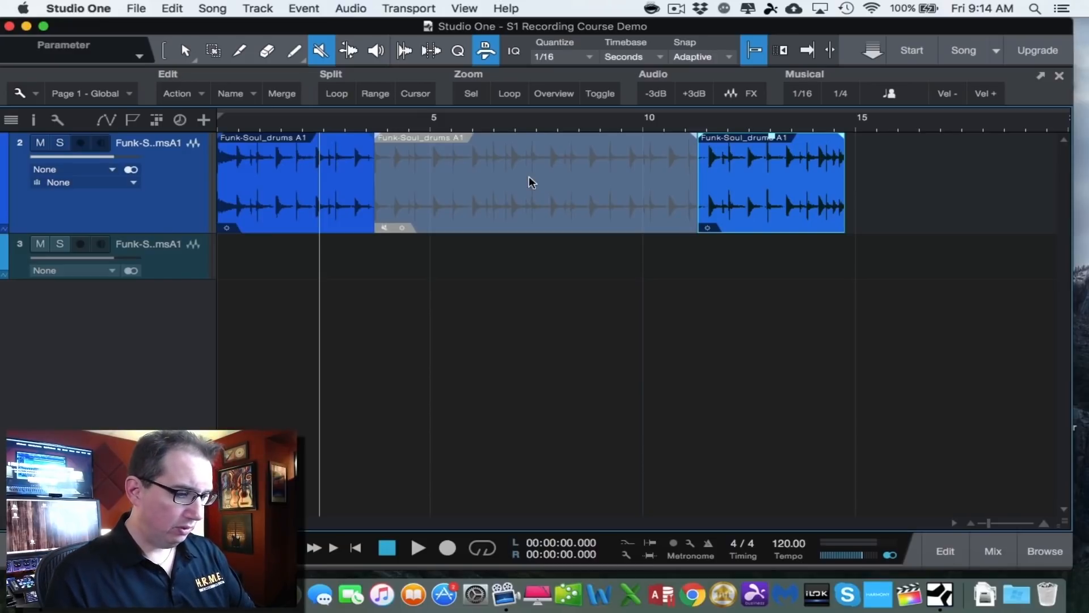
pyautogui.press('super+z')
pyautogui.press('super+z')
pyautogui.press('super+z')
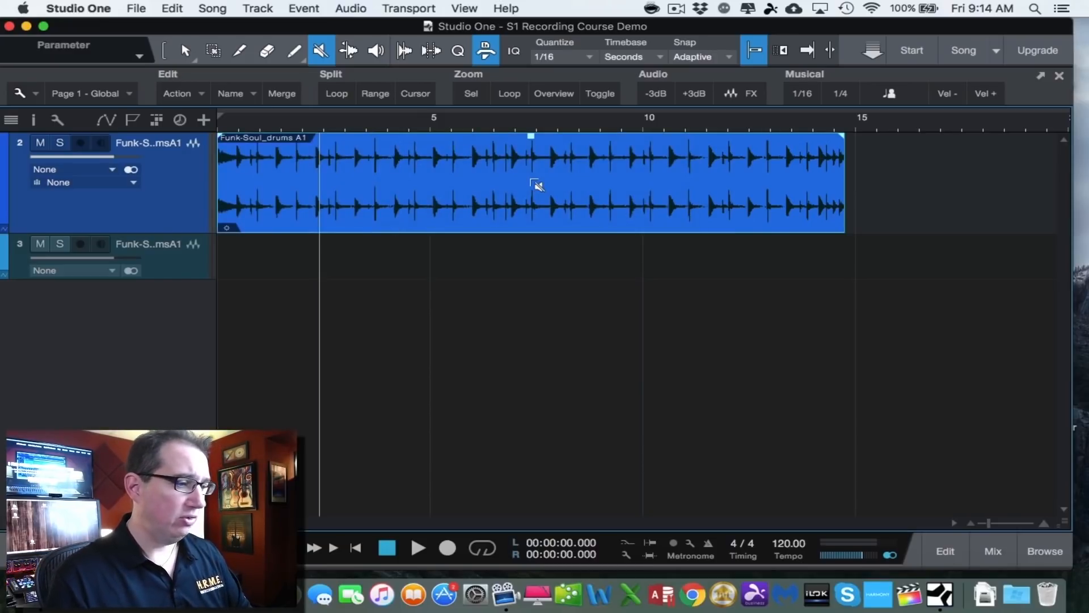
# Stretch the drum loop's opening with the Bend tool, and shift a second bend marker from about 6.9 to 5.9 seconds and remove it.
pyautogui.click(349, 51)
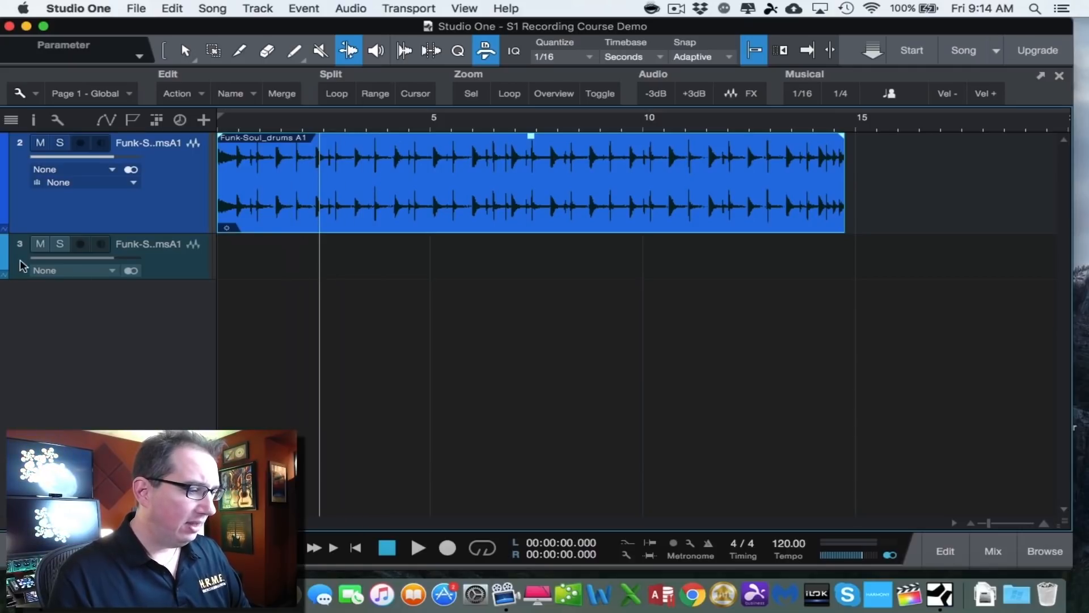
pyautogui.moveTo(289, 209)
pyautogui.mouseDown()
pyautogui.moveTo(357, 196)
pyautogui.moveTo(275, 204)
pyautogui.moveTo(396, 199)
pyautogui.moveTo(383, 195)
pyautogui.mouseUp()
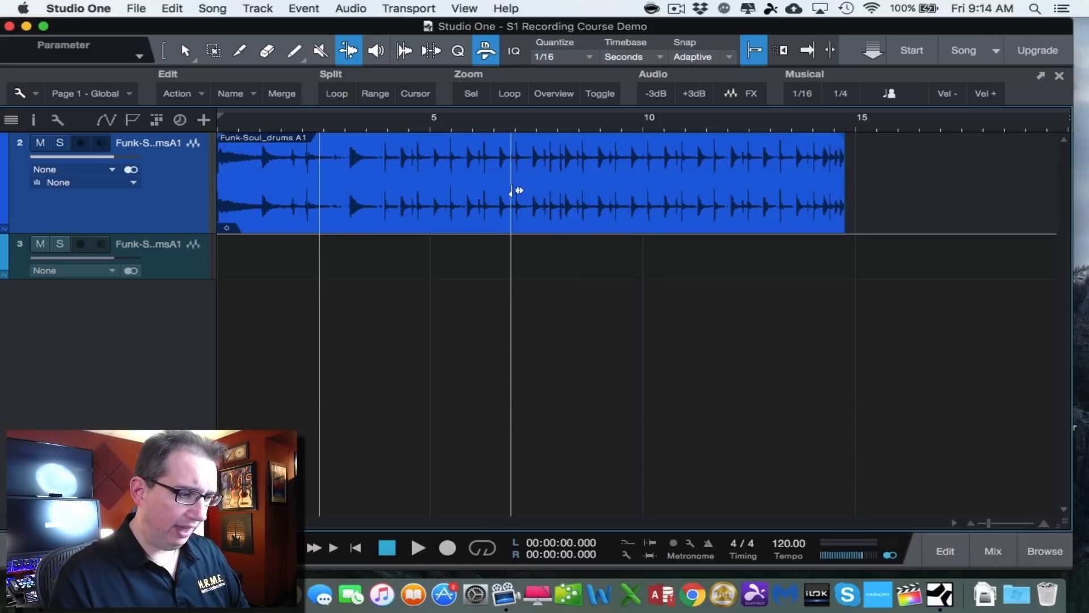
pyautogui.moveTo(512, 191)
pyautogui.mouseDown()
pyautogui.moveTo(627, 195)
pyautogui.moveTo(457, 190)
pyautogui.moveTo(637, 189)
pyautogui.moveTo(450, 185)
pyautogui.moveTo(630, 187)
pyautogui.moveTo(470, 186)
pyautogui.mouseUp()
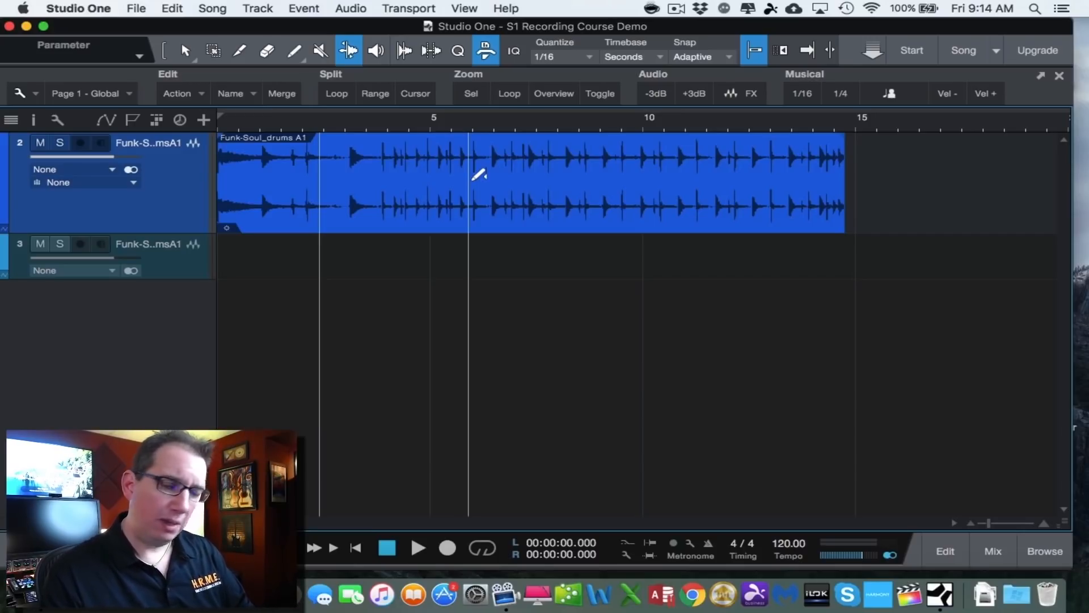
pyautogui.doubleClick(468, 175)
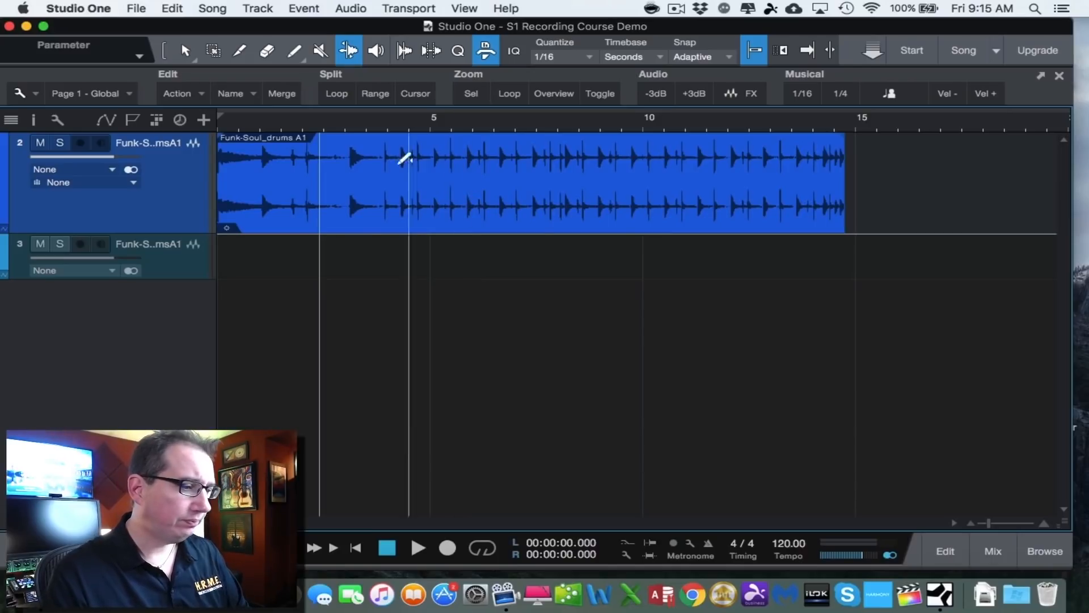
# Audition the drum loop from several points with the Listen tool, and undo its remaining bend edit.
pyautogui.click(375, 57)
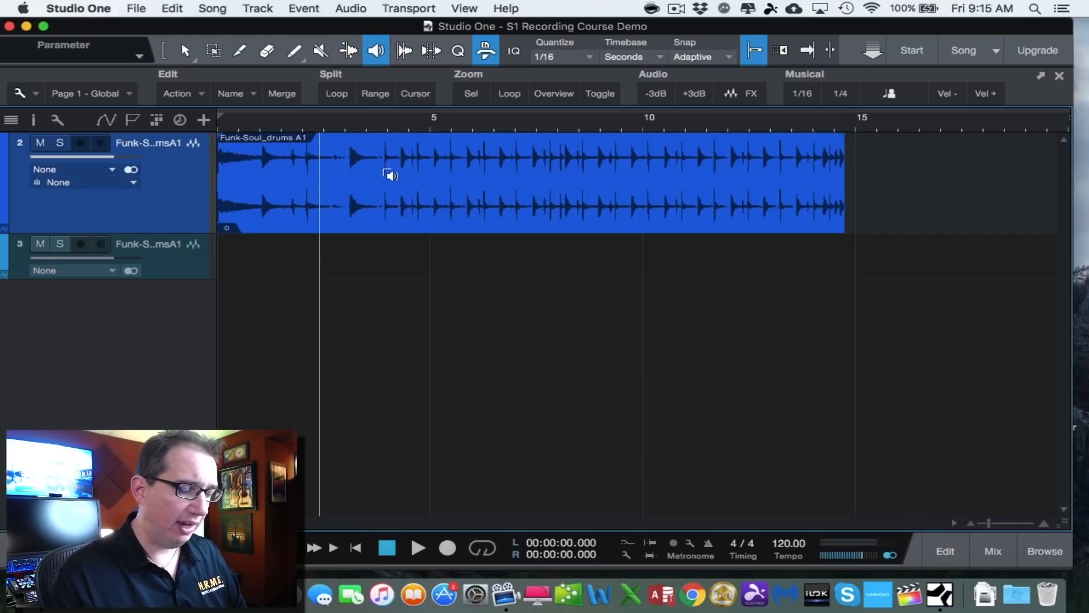
pyautogui.click(385, 171)
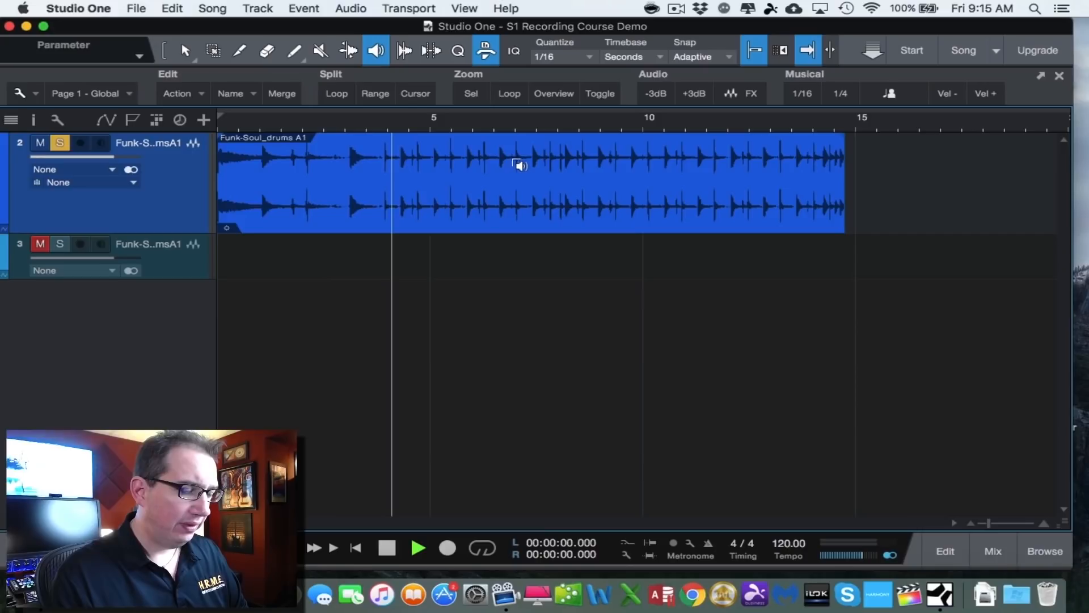
pyautogui.click(306, 177)
pyautogui.moveTo(349, 176); pyautogui.dragTo(452, 182)
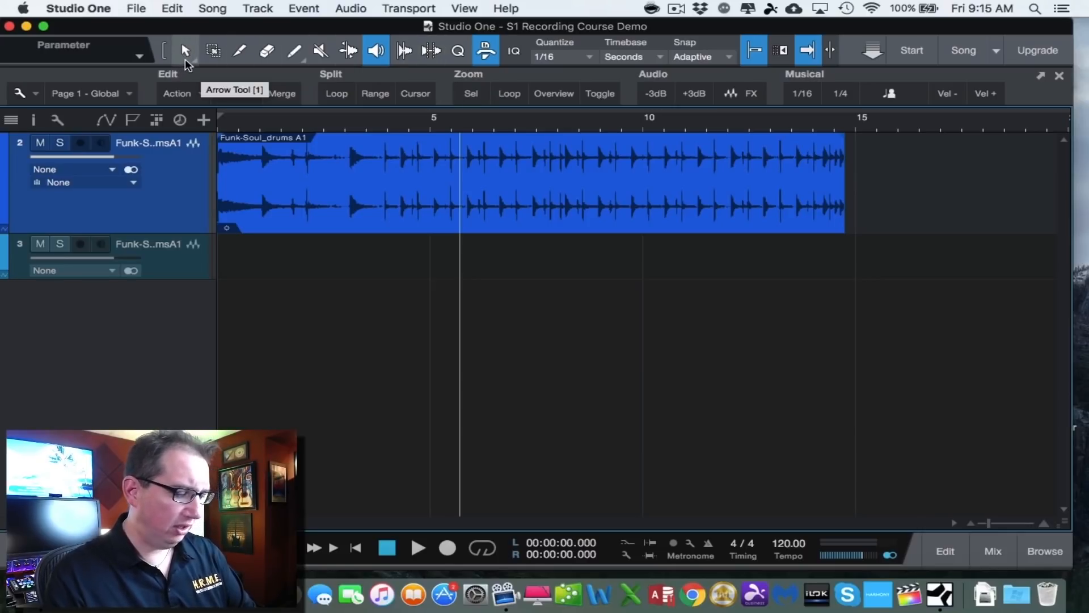
pyautogui.press('super+z')
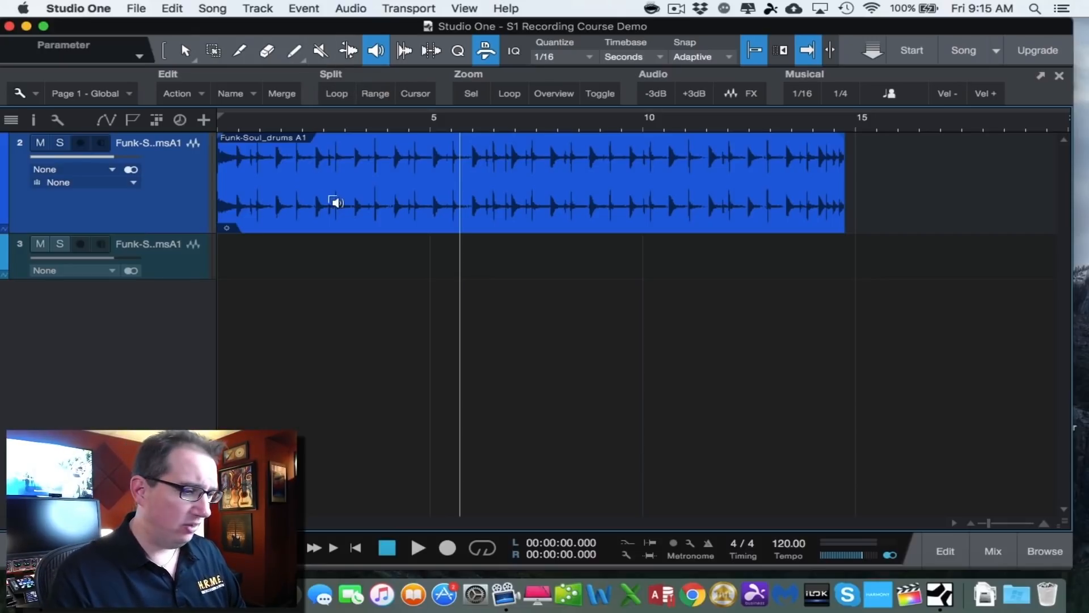
# Switch to the Arrow tool and mute the drum loop event with the Mute Events command.
pyautogui.click(187, 52)
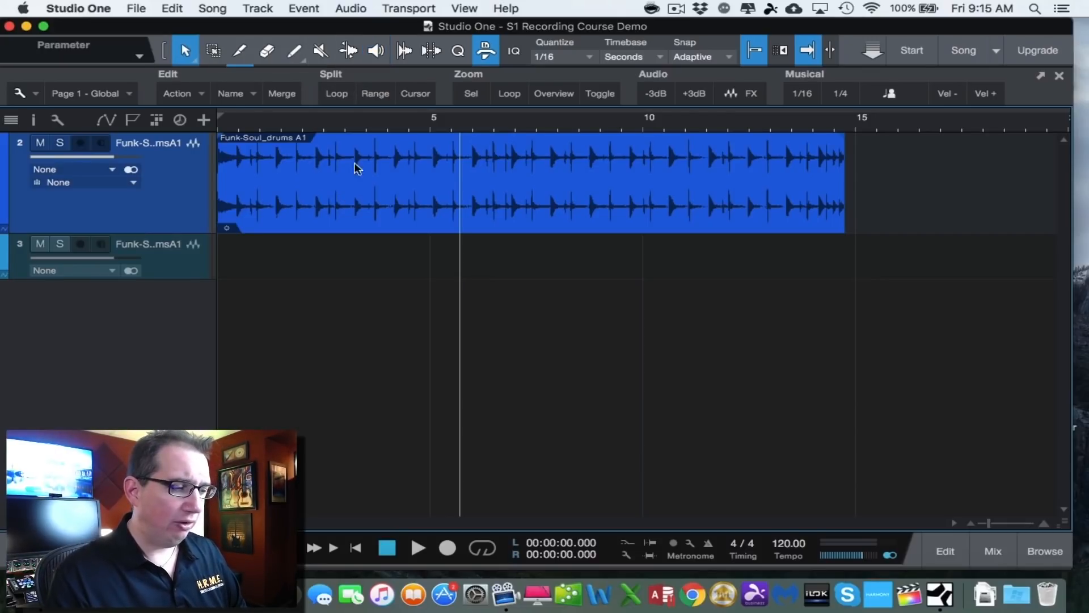
pyautogui.rightClick(395, 168)
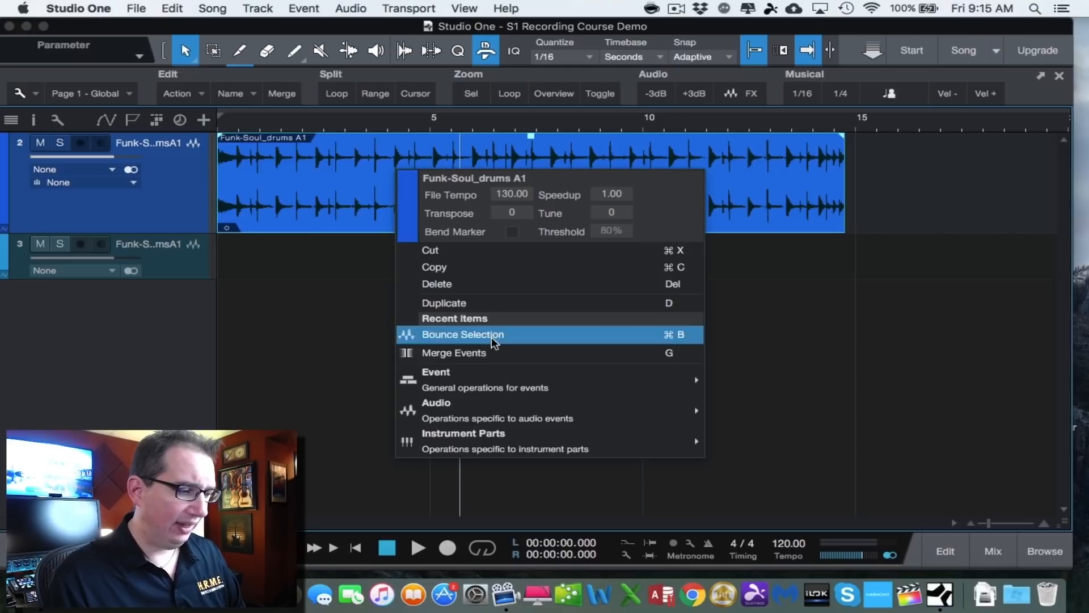
pyautogui.moveTo(540, 389)
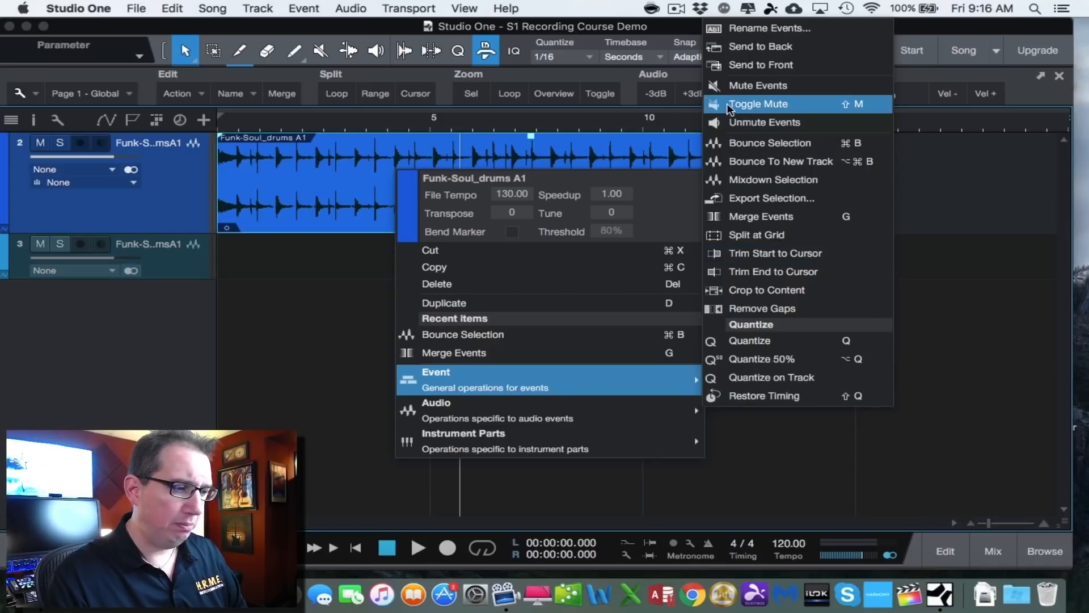
pyautogui.click(734, 85)
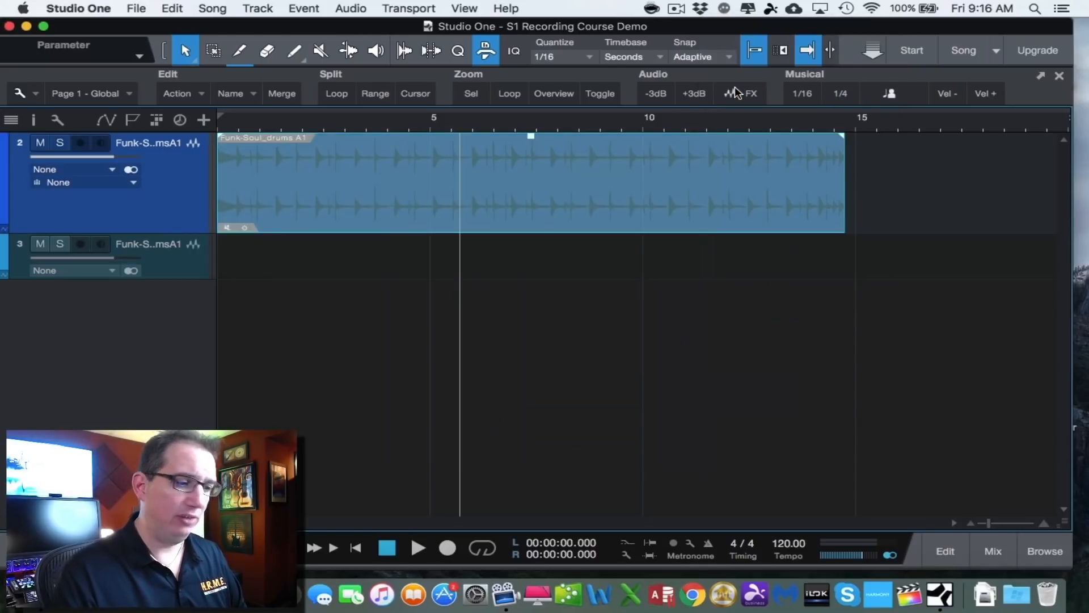
# Unmute the drum loop event, and hide the macro toolbar and show it again.
pyautogui.click(735, 93)
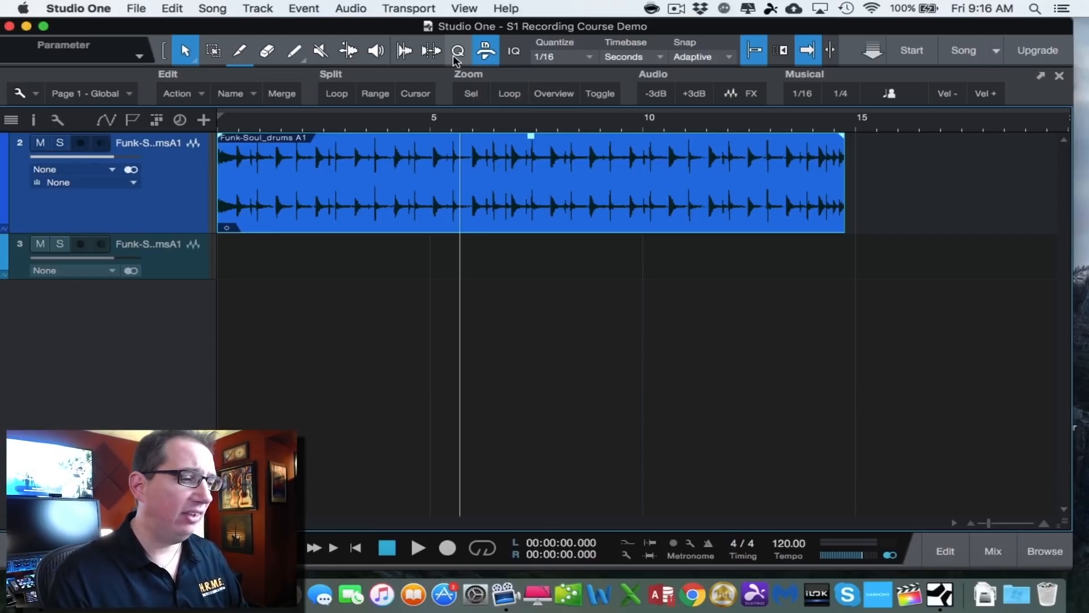
pyautogui.click(486, 52)
pyautogui.click(487, 52)
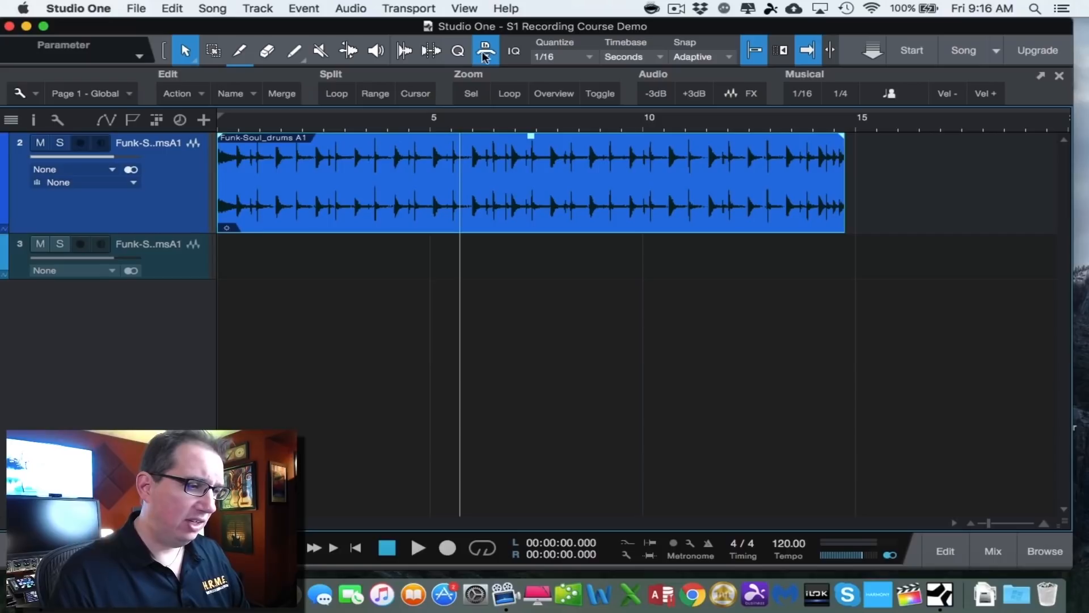
# Switch Input Quantize on and back off, and hide the macro toolbar.
pyautogui.click(515, 62)
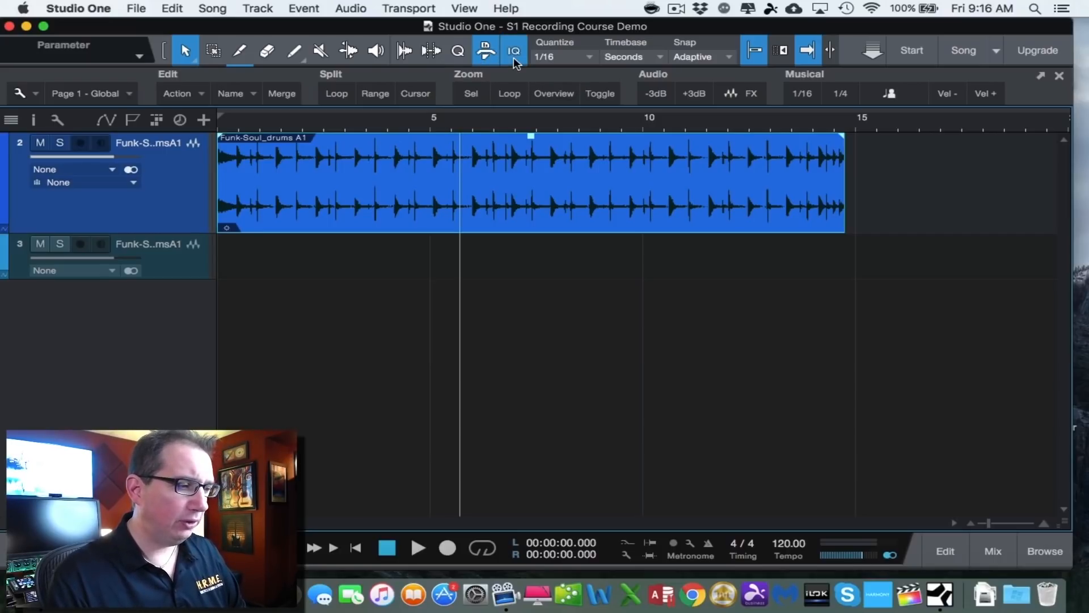
pyautogui.click(514, 59)
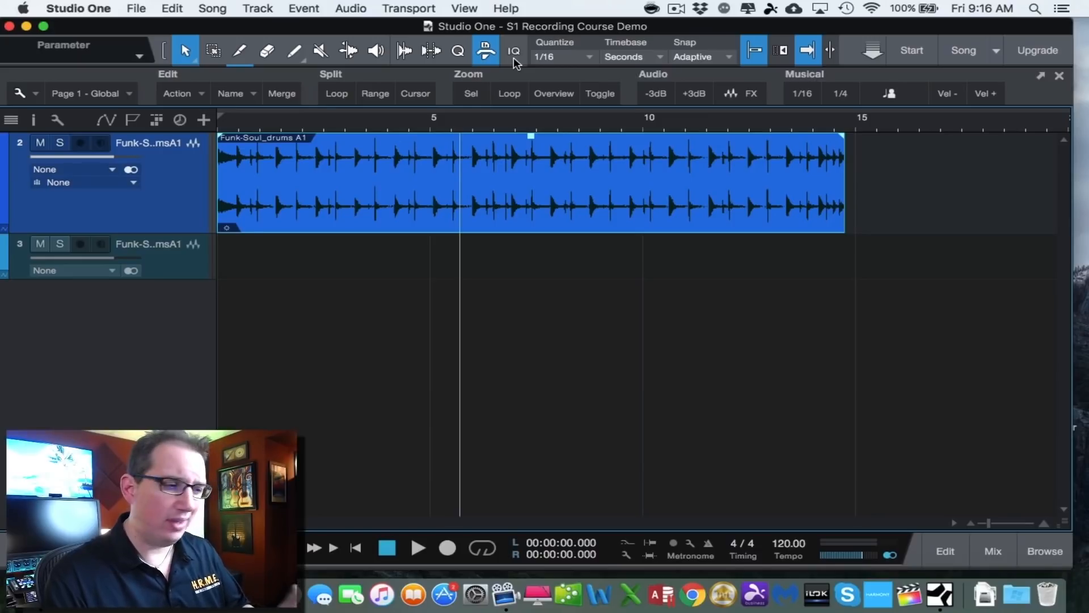
pyautogui.click(486, 54)
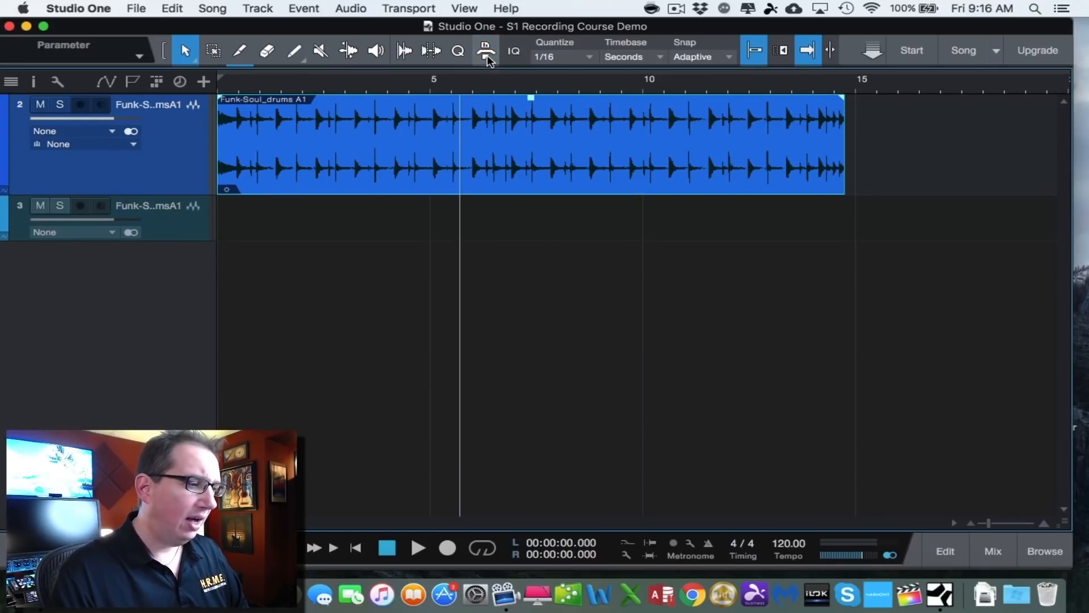
# Look through the Quantize values, and switch the timebase to Samples, to Bars and back to Seconds.
pyautogui.click(590, 57)
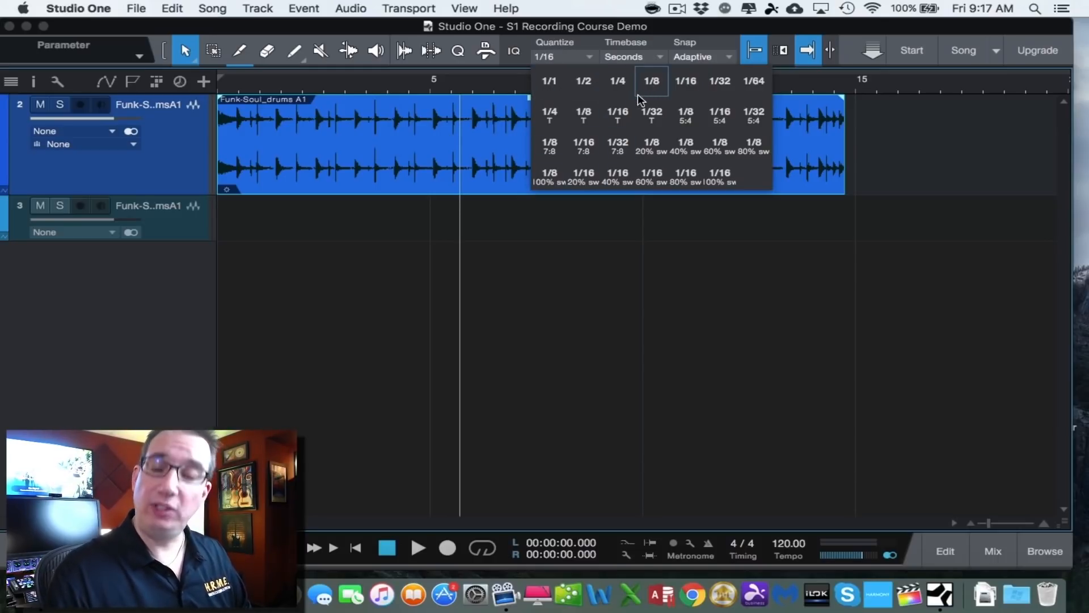
pyautogui.click(553, 45)
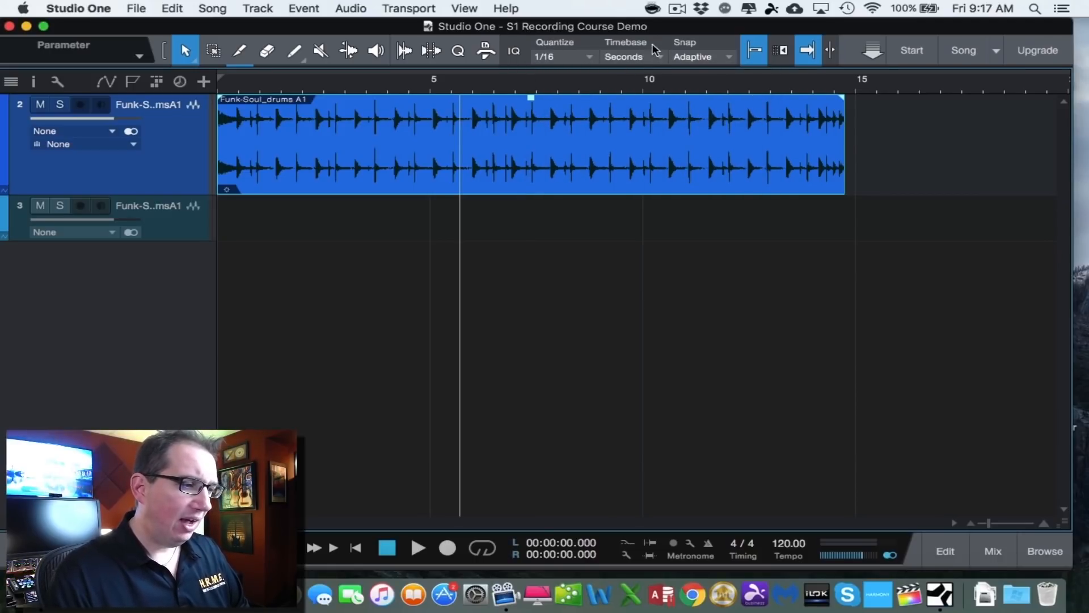
pyautogui.click(661, 57)
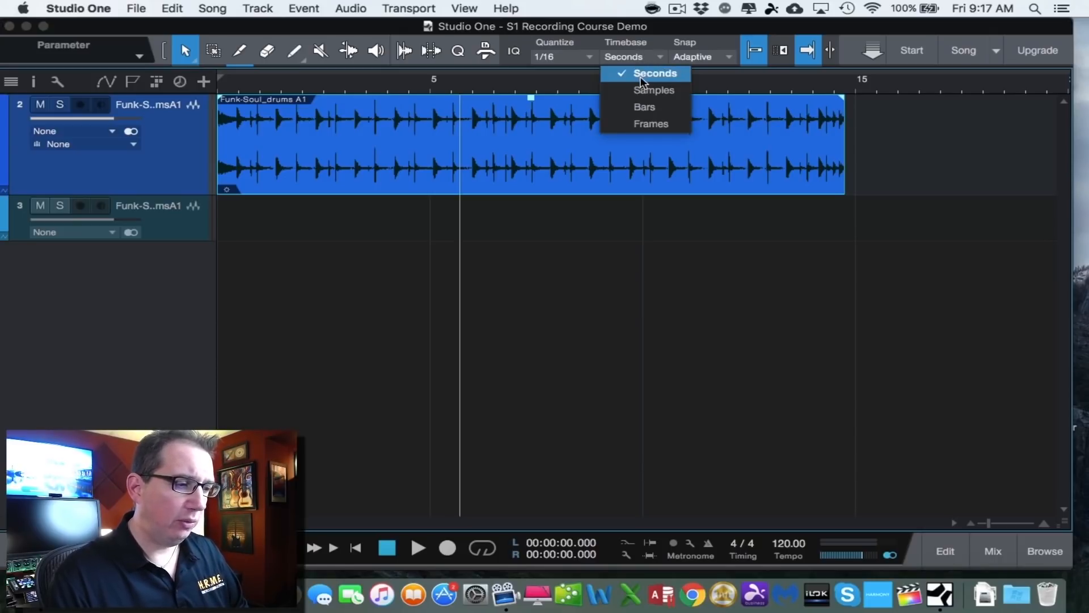
pyautogui.click(636, 90)
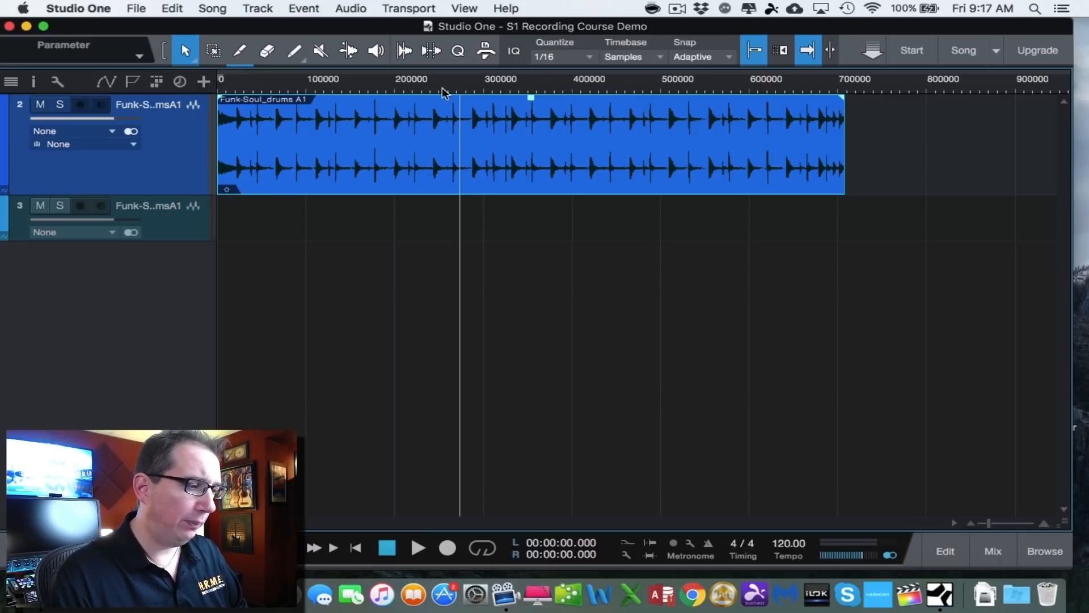
pyautogui.click(658, 56)
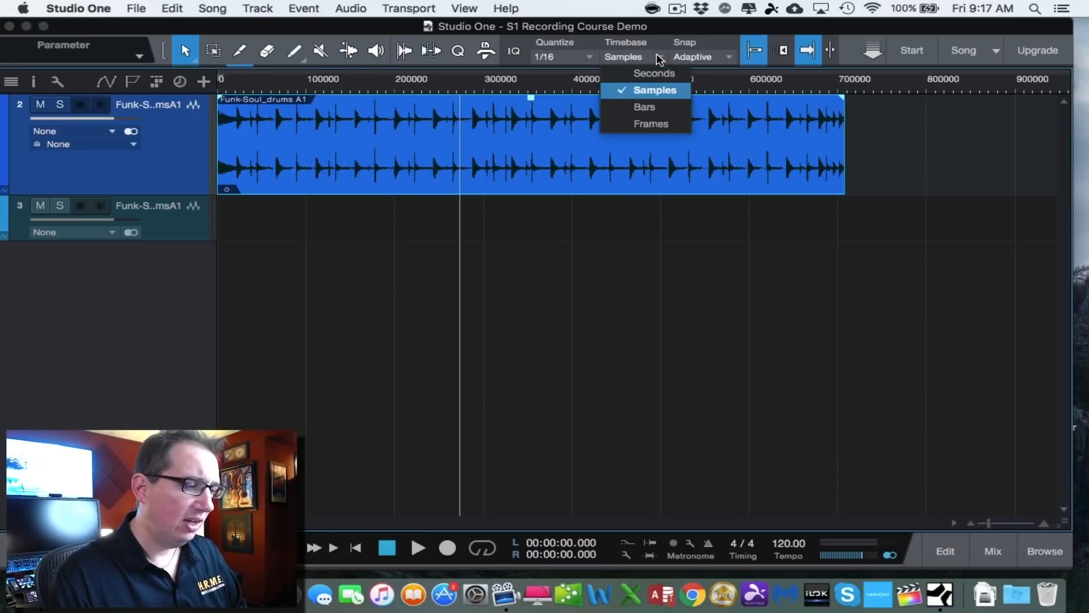
pyautogui.click(657, 107)
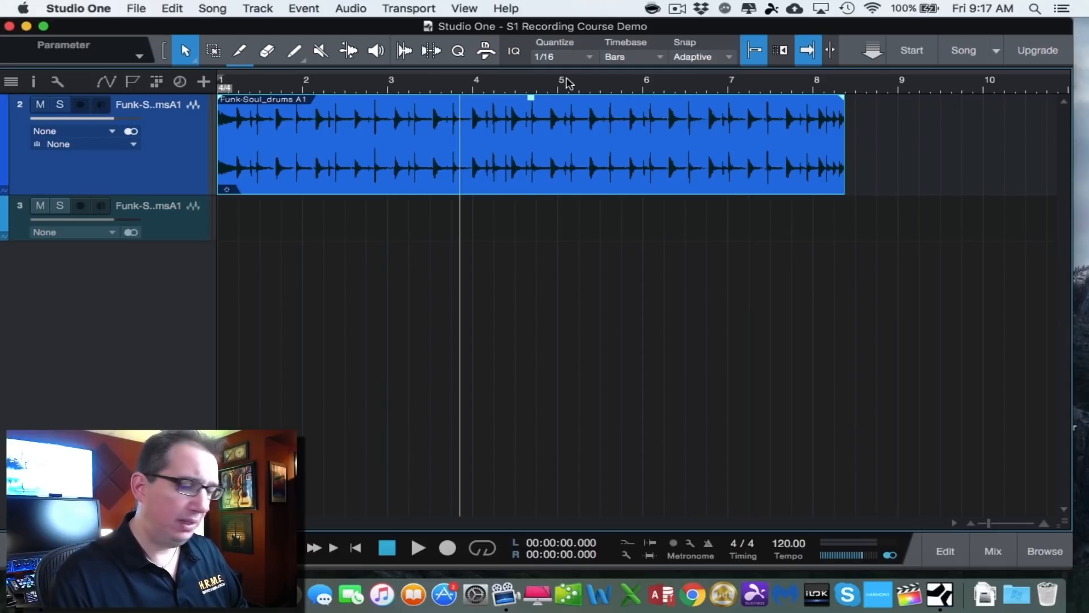
pyautogui.click(649, 57)
pyautogui.click(649, 70)
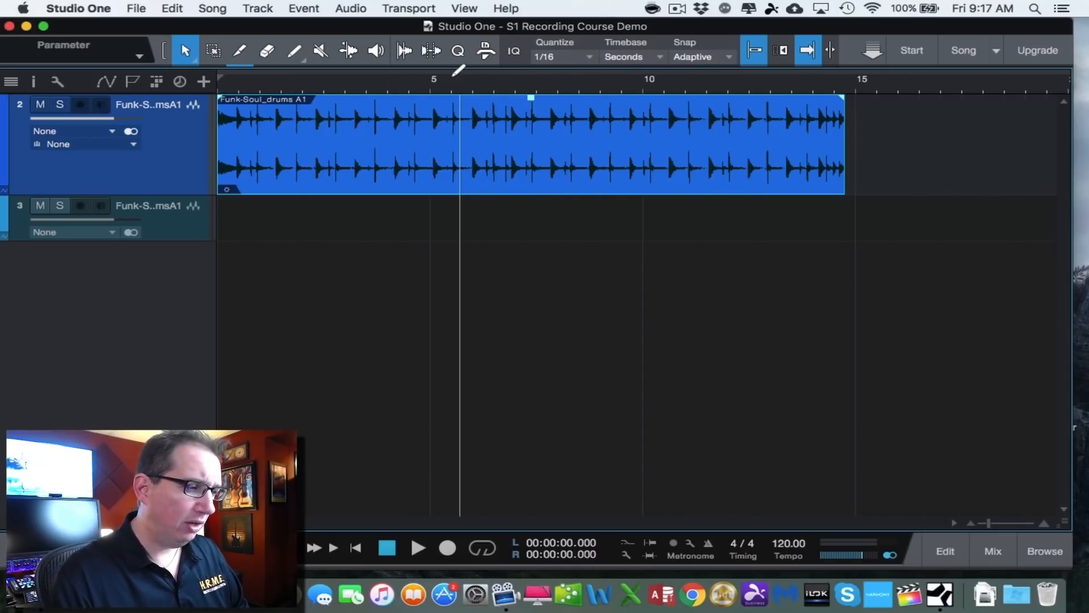
# Review the Snap options, and move the drum loop with Adaptive snap to start at about 8.5 seconds.
pyautogui.press('w')
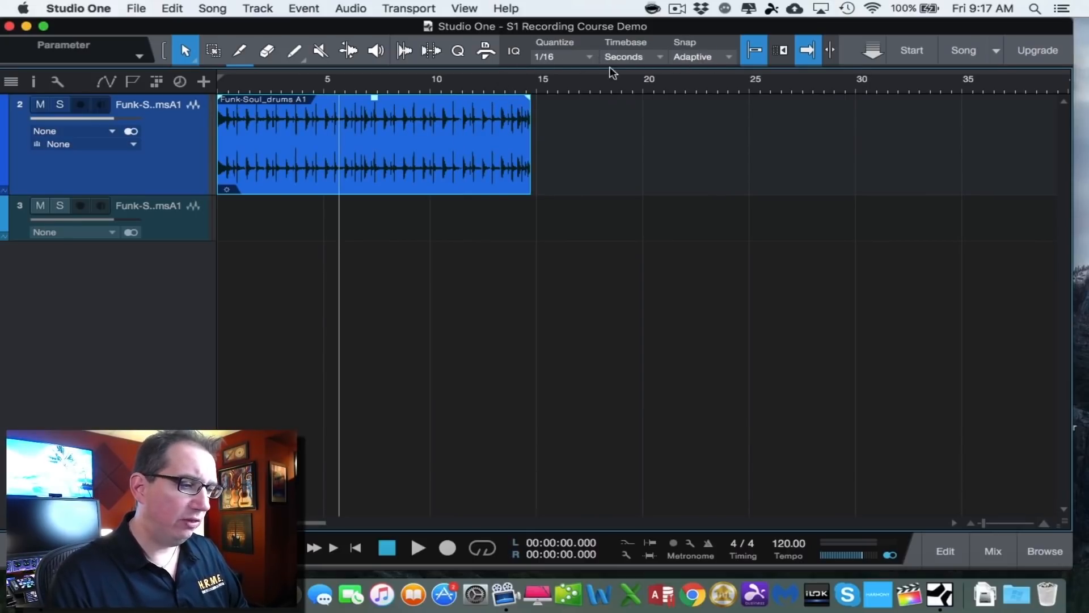
pyautogui.click(724, 57)
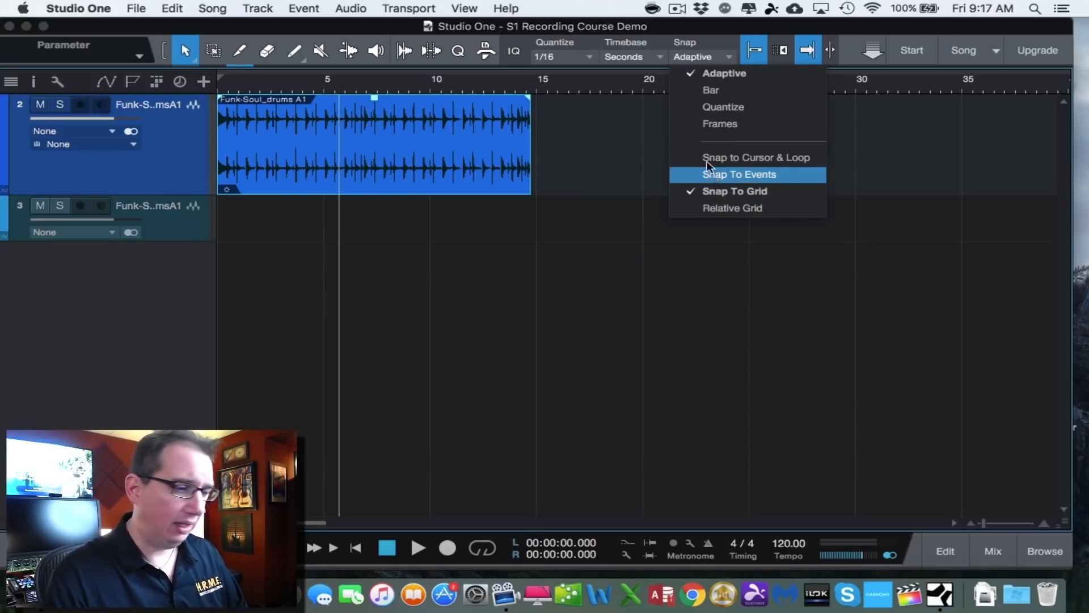
pyautogui.click(686, 45)
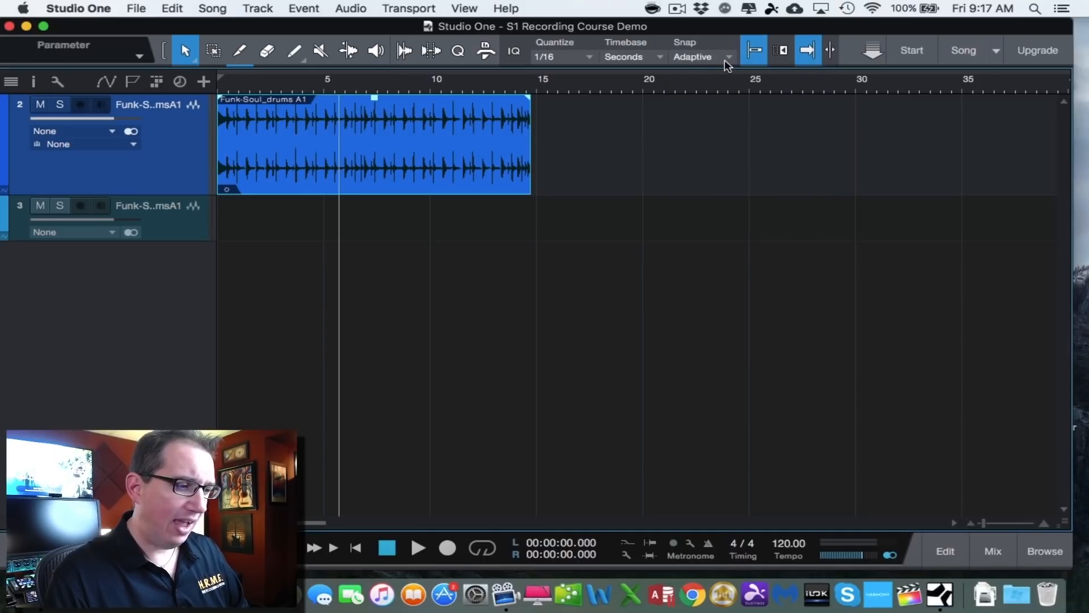
pyautogui.moveTo(519, 134)
pyautogui.mouseDown()
pyautogui.moveTo(668, 123)
pyautogui.moveTo(512, 137)
pyautogui.mouseUp()
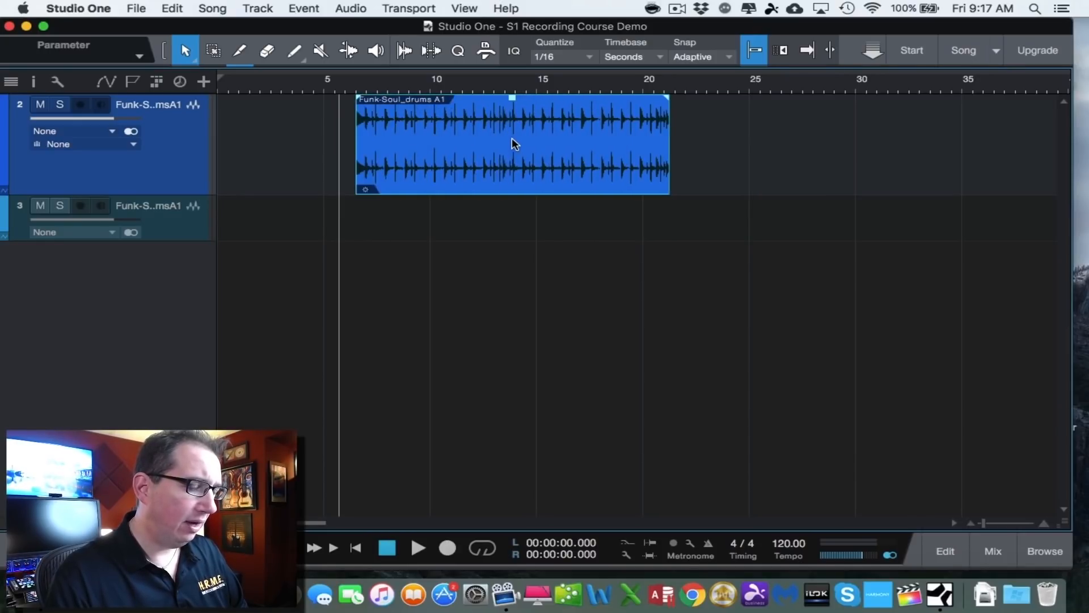
pyautogui.moveTo(378, 119); pyautogui.dragTo(420, 117)
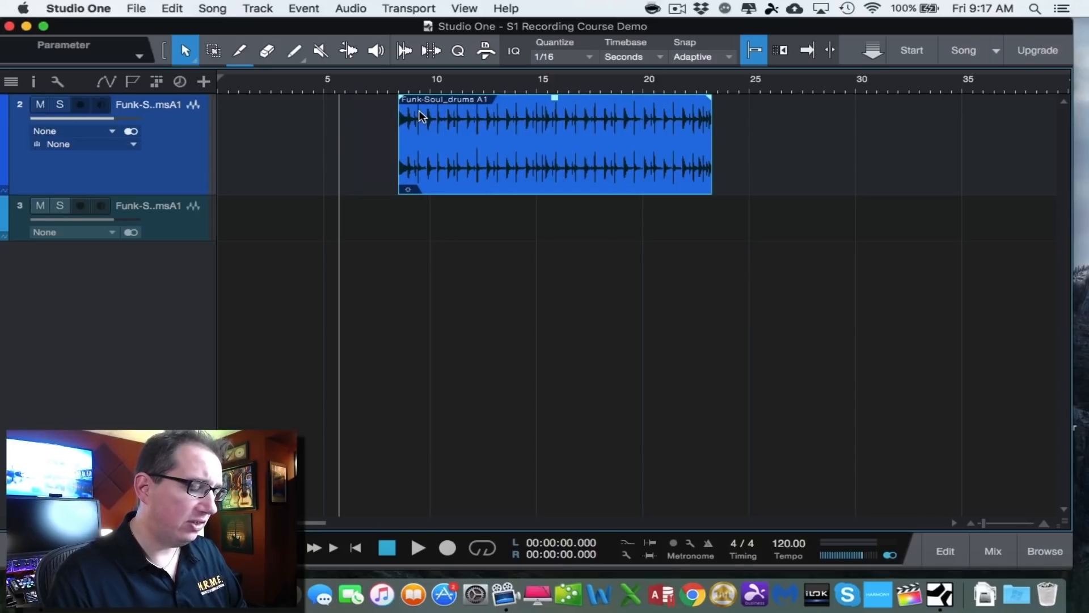
# Set Snap to Bar and move the drum loop earlier to start at about 7 seconds.
pyautogui.click(726, 59)
pyautogui.click(723, 91)
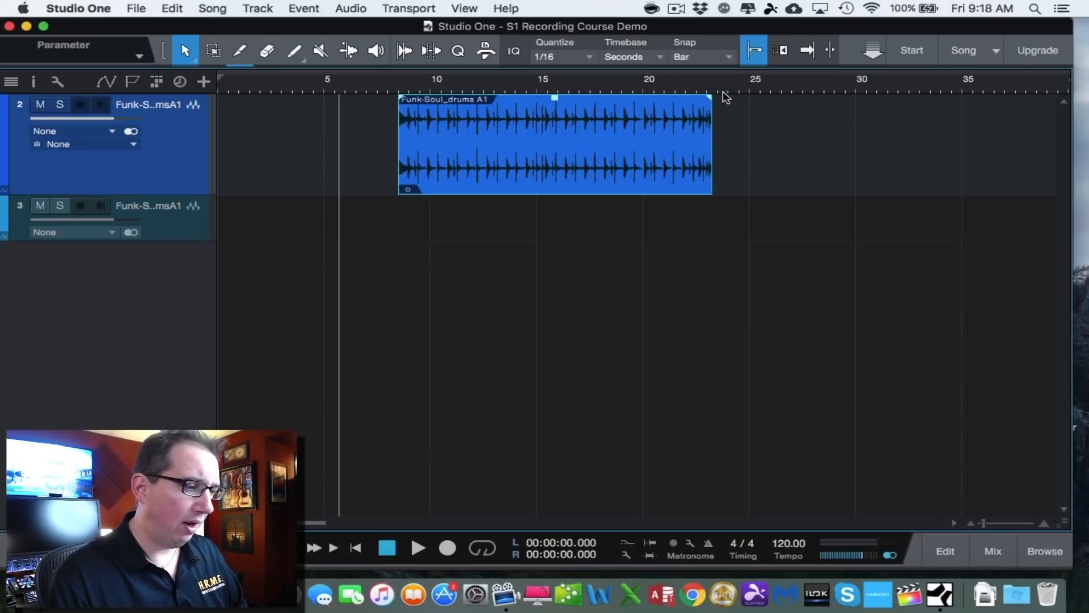
pyautogui.moveTo(585, 141); pyautogui.dragTo(549, 154)
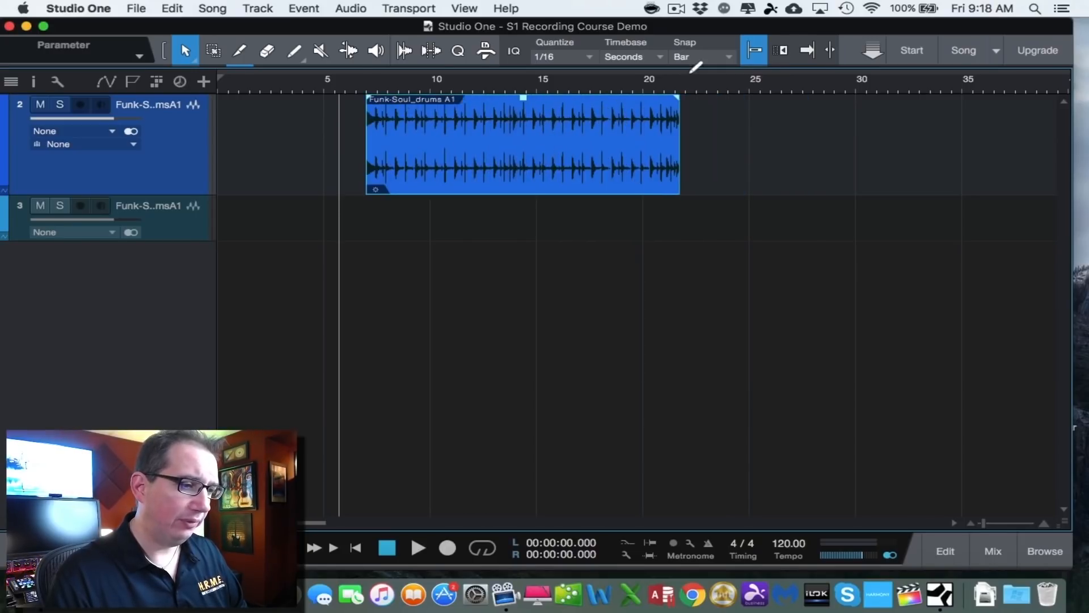
# Restore Adaptive snap, and move the drum loop to start at about 2.7 seconds with snapping temporarily off.
pyautogui.click(710, 56)
pyautogui.click(709, 74)
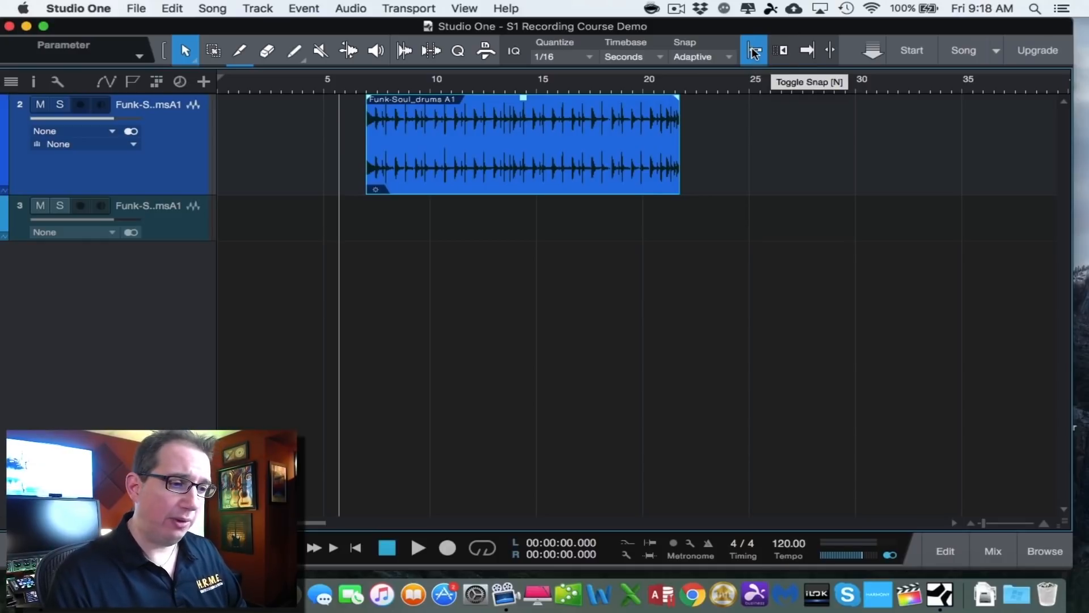
pyautogui.moveTo(590, 146); pyautogui.dragTo(451, 155)
pyautogui.click(754, 50)
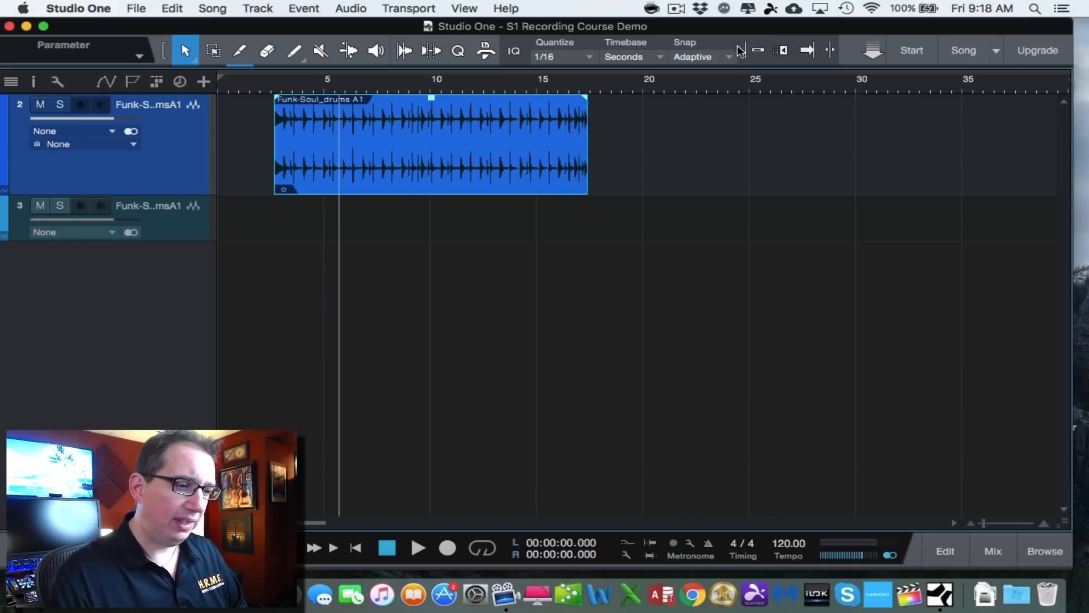
pyautogui.click(756, 51)
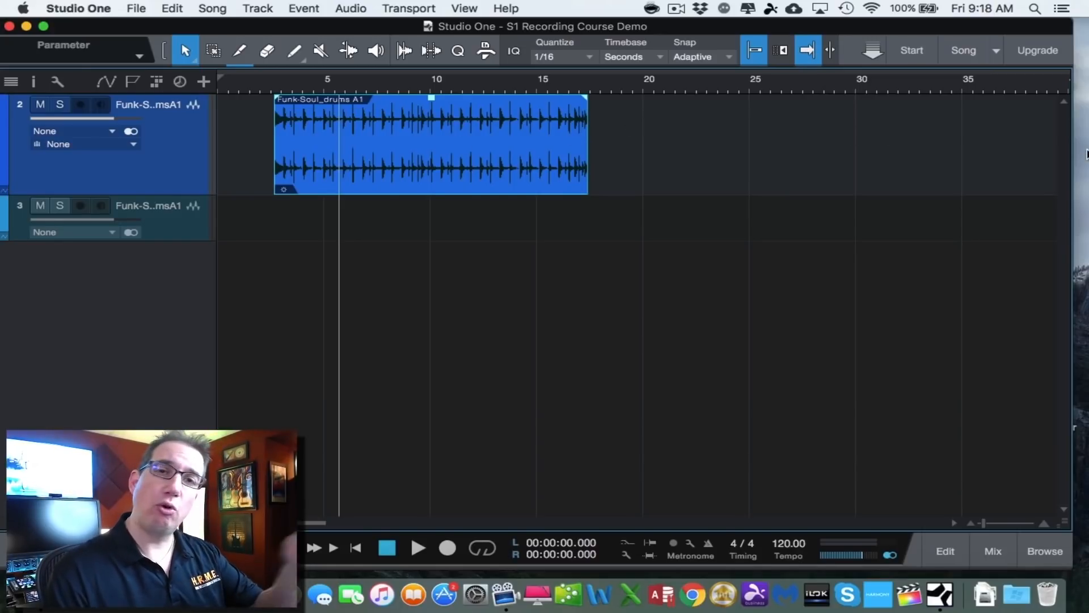
# Turn autoscroll off and move the drum loop back to the very start of the timeline.
pyautogui.click(805, 53)
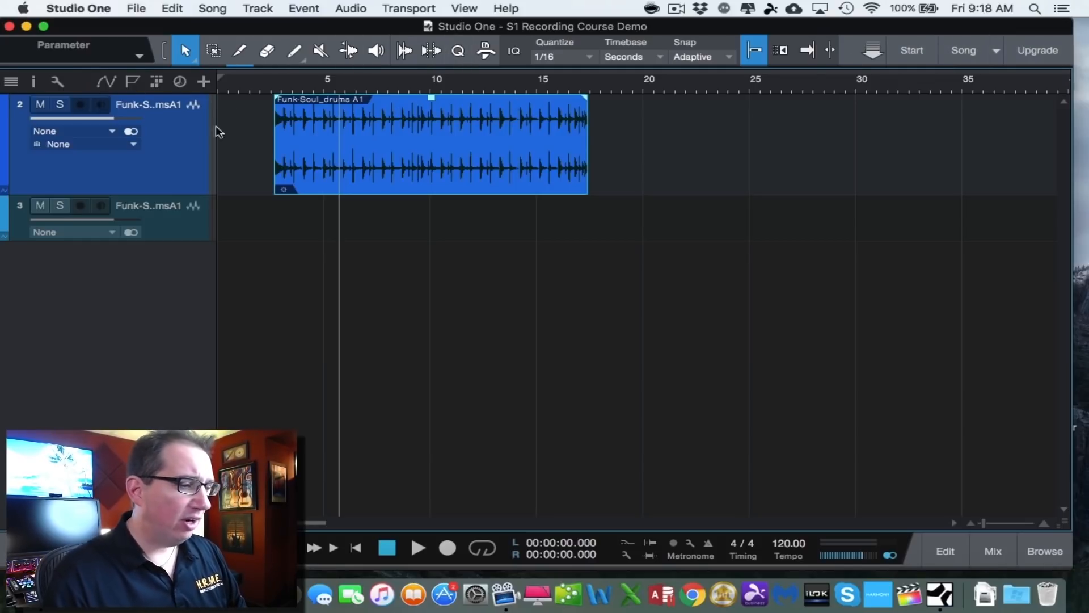
pyautogui.moveTo(339, 105); pyautogui.dragTo(281, 114)
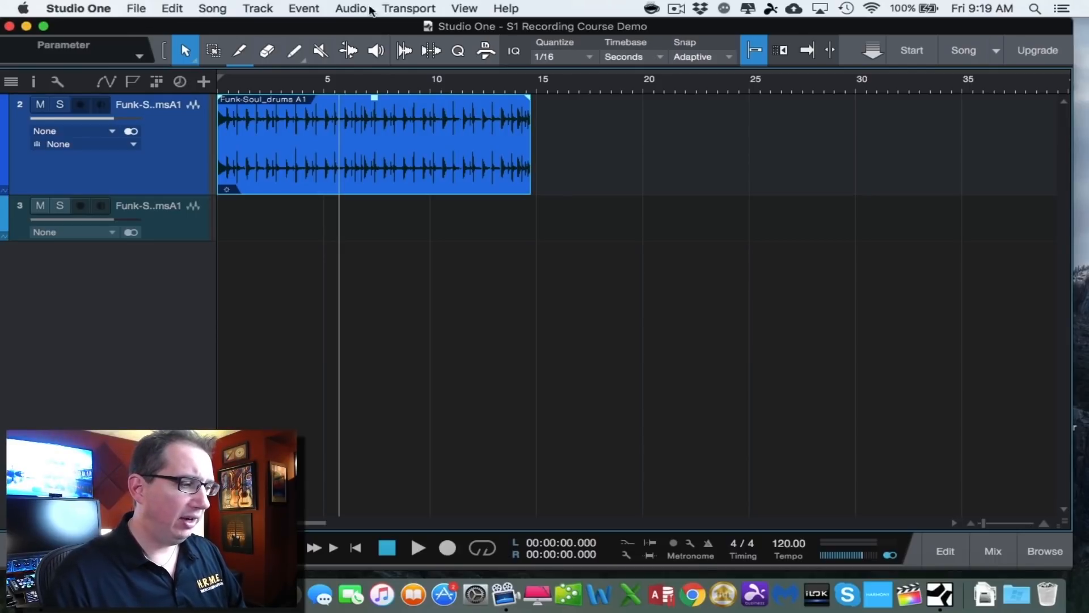
pyautogui.click(348, 10)
pyautogui.moveTo(304, 13)
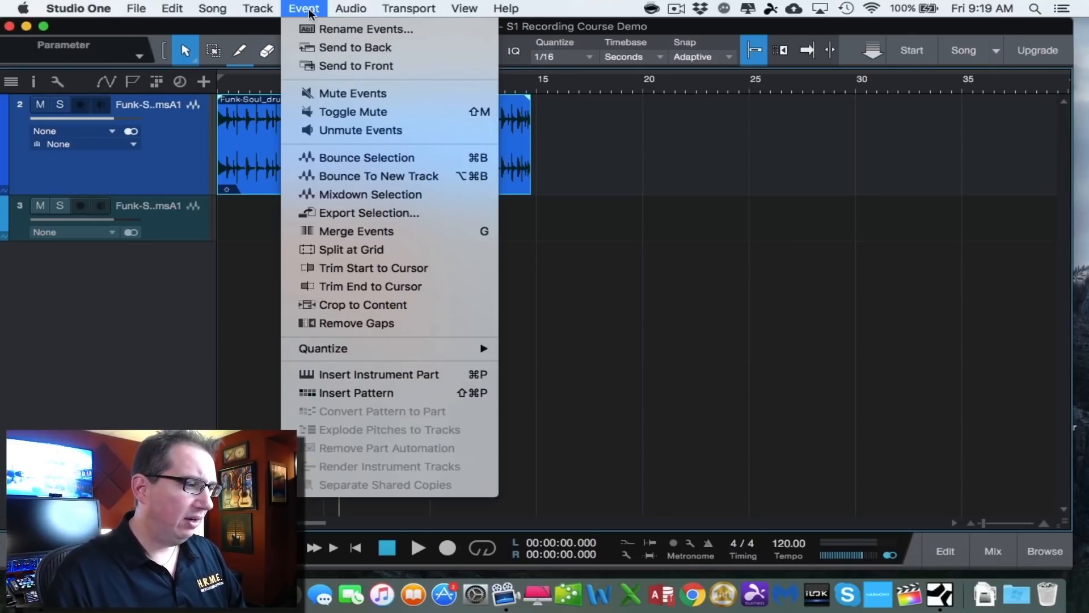
pyautogui.moveTo(269, 8)
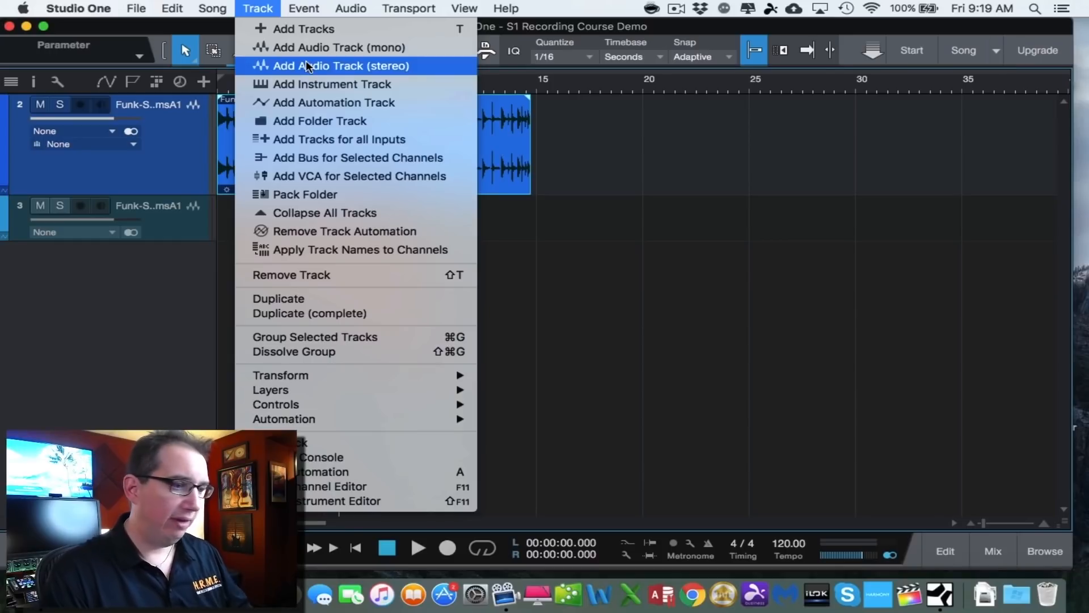
pyautogui.click(505, 8)
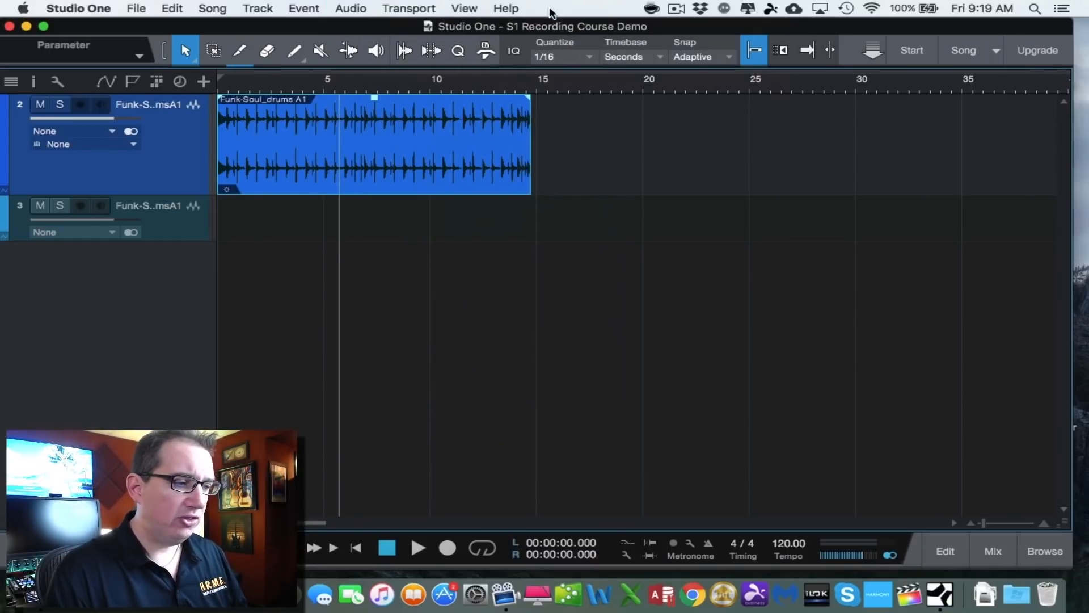